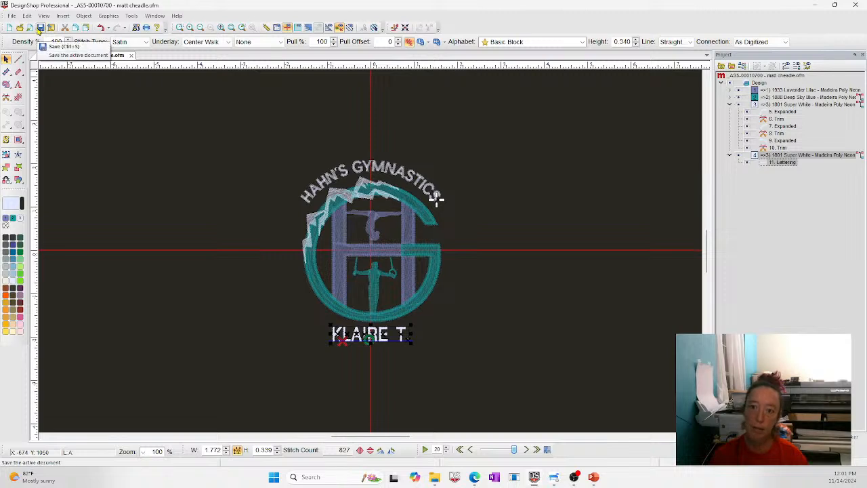
# Step: Add three people's names, each a first name with last initial, to the available group names of the lettering under the logo
pyautogui.rightClick(391, 332)
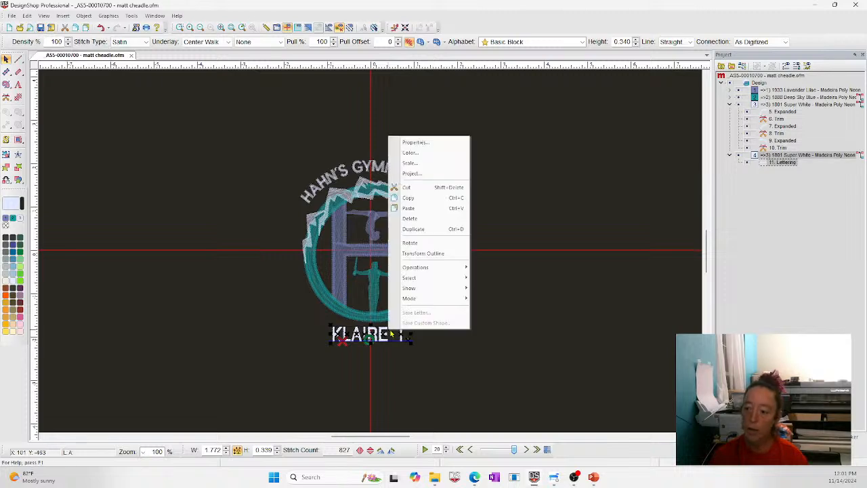
pyautogui.click(413, 142)
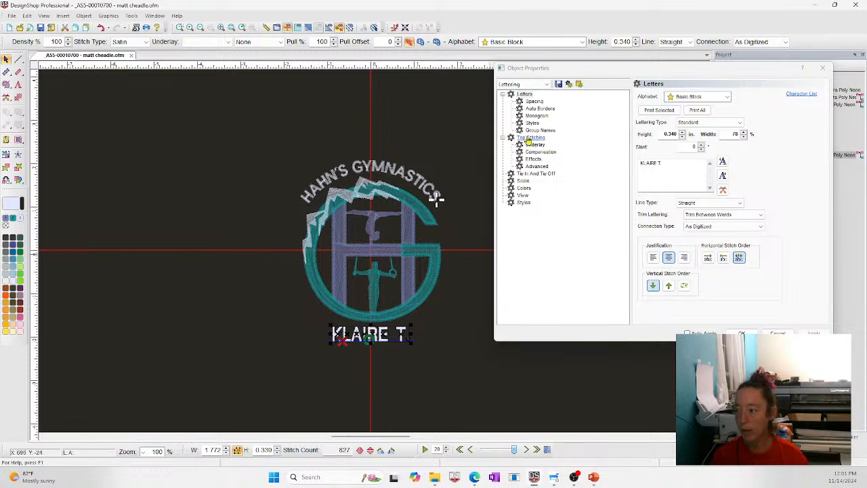
pyautogui.click(536, 131)
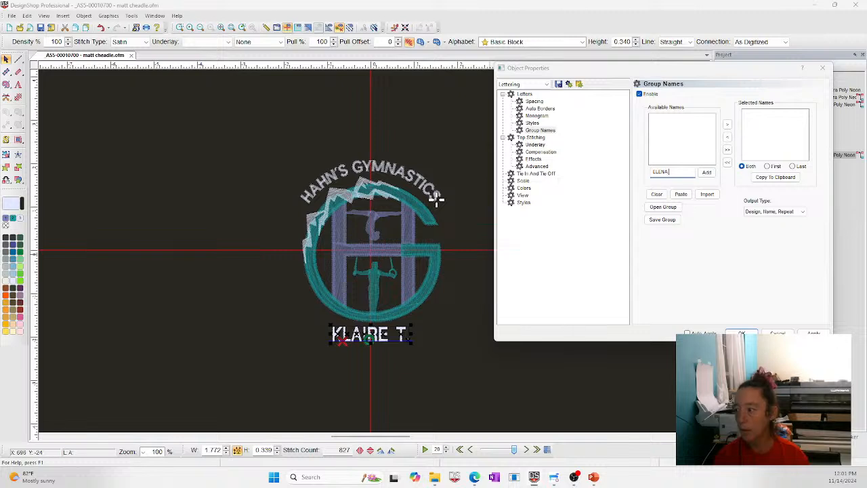
pyautogui.write('ELENA M.')
pyautogui.click(706, 172)
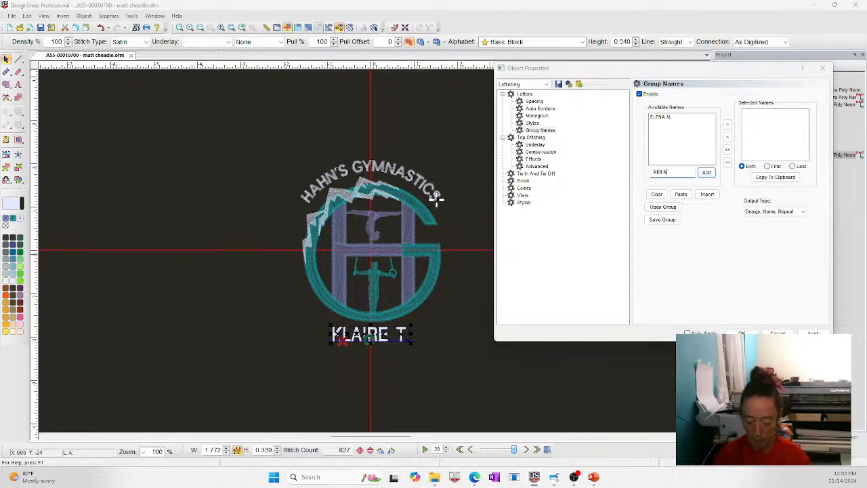
pyautogui.write('AIDEN W.')
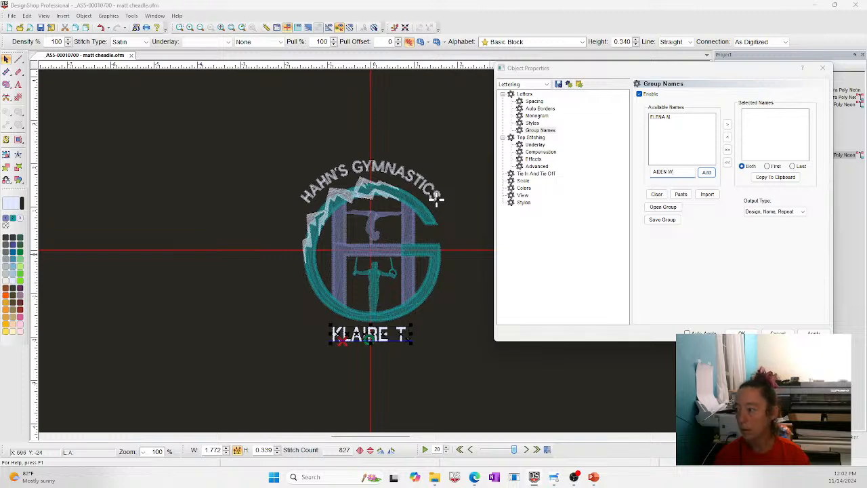
pyautogui.click(706, 173)
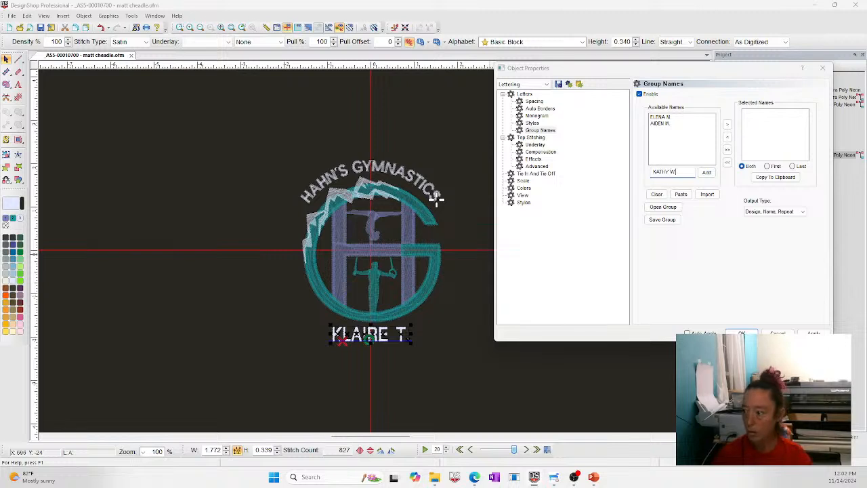
pyautogui.click(706, 172)
# Step: Make all three available names the selected names of the lettering's name group and accept the lettering properties
pyautogui.click(667, 121)
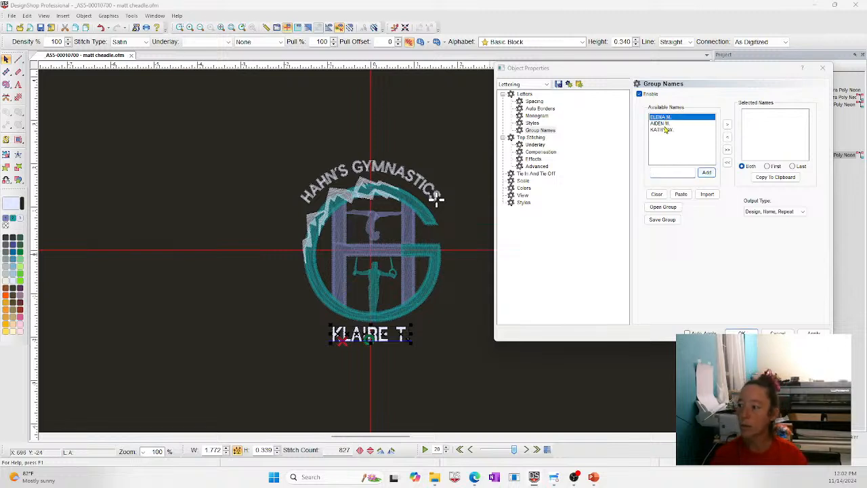
pyautogui.keyDown('shift'); pyautogui.click(667, 130); pyautogui.keyUp('shift')
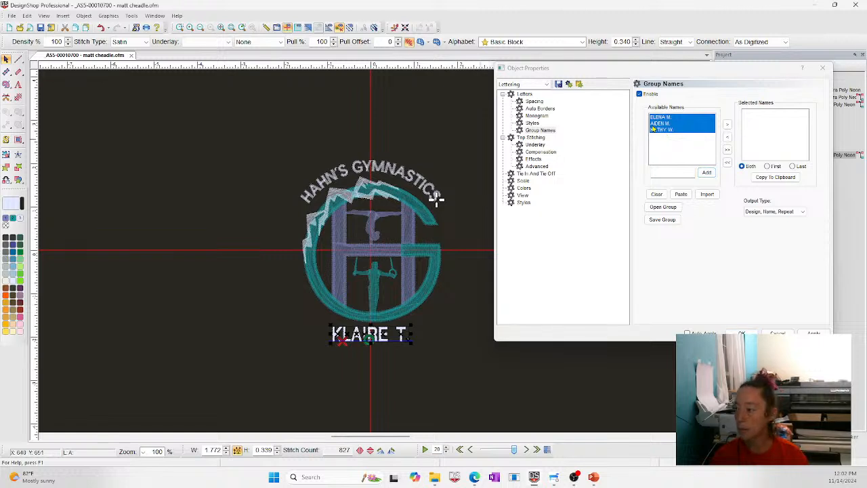
pyautogui.click(727, 124)
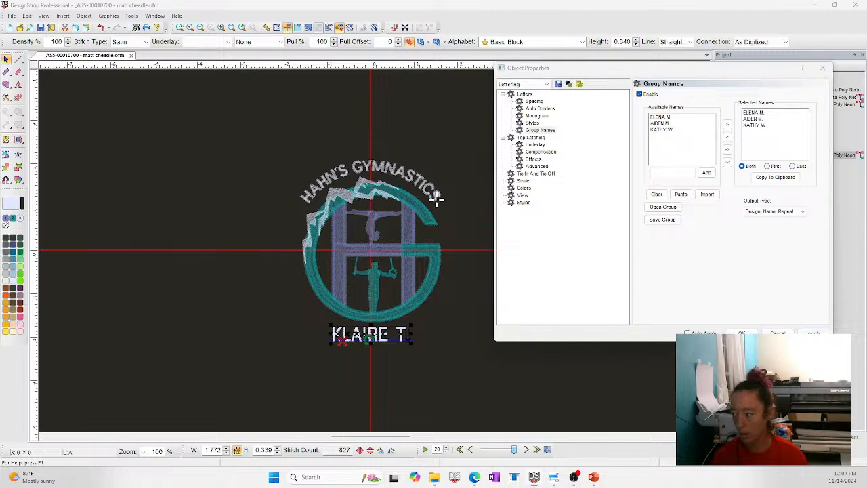
pyautogui.click(742, 333)
pyautogui.click(535, 173)
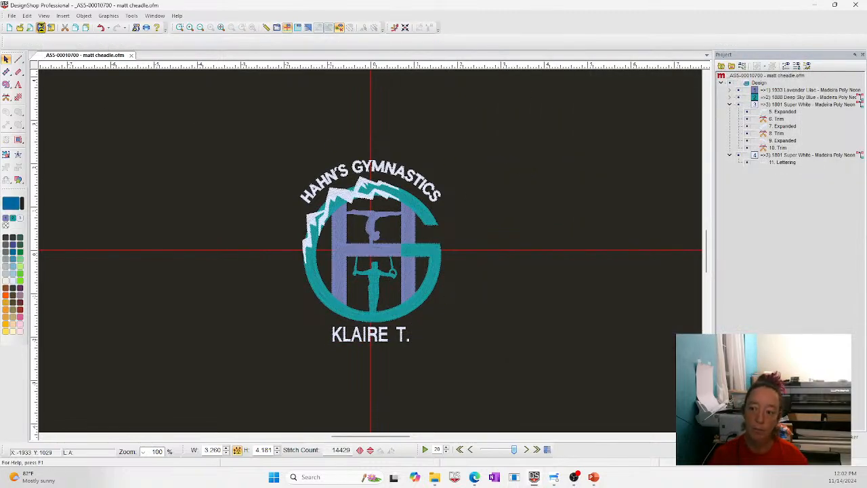
# Step: Save a copy of the design under its current name as a Melco Expanded File (*.exp)
pyautogui.click(11, 15)
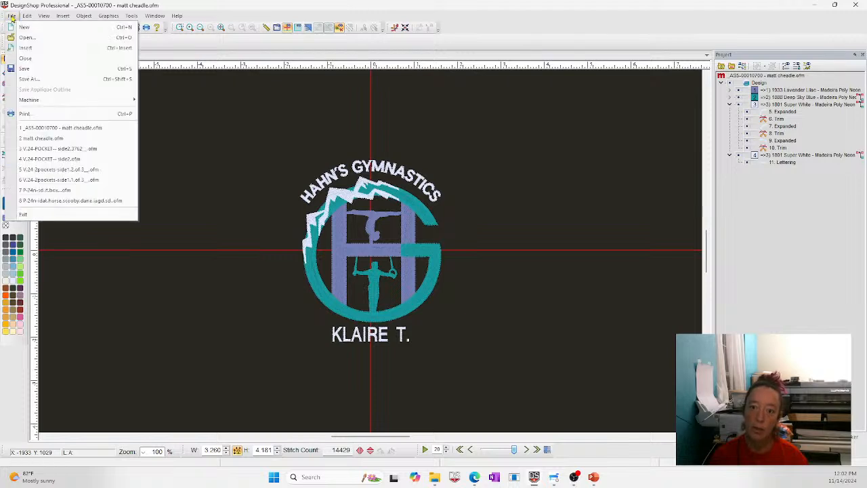
pyautogui.click(29, 79)
pyautogui.click(528, 248)
pyautogui.scroll(5, 536, 366)
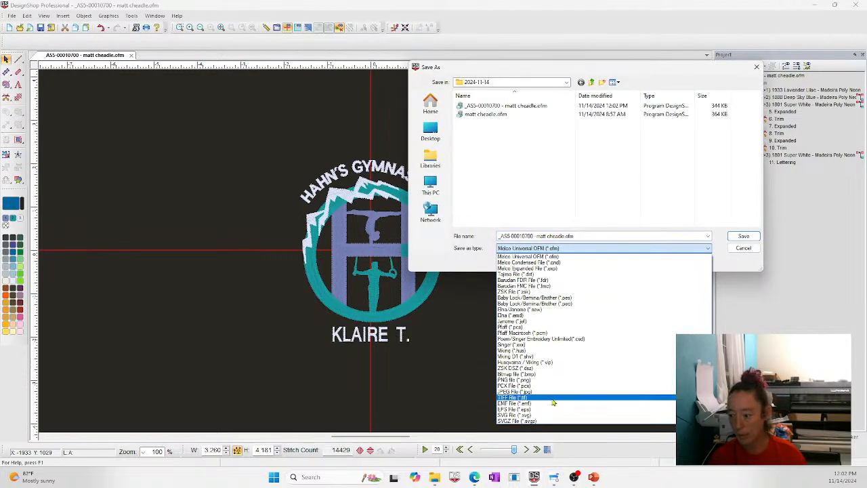
pyautogui.click(550, 267)
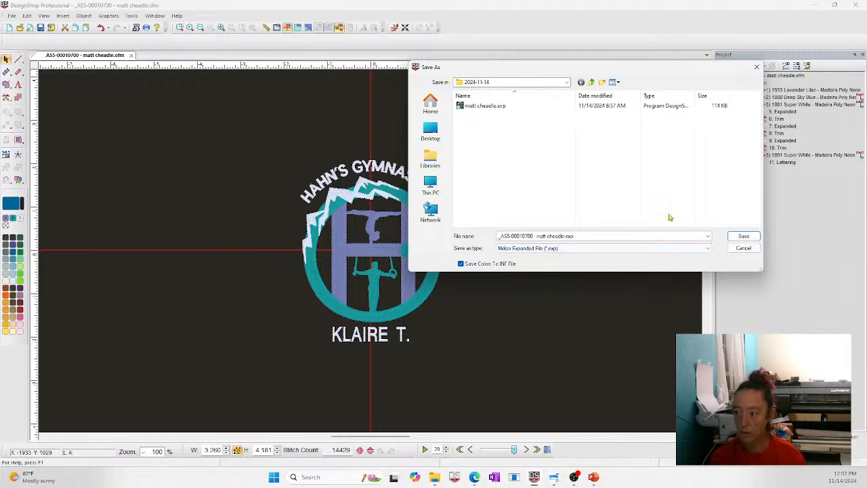
pyautogui.click(743, 237)
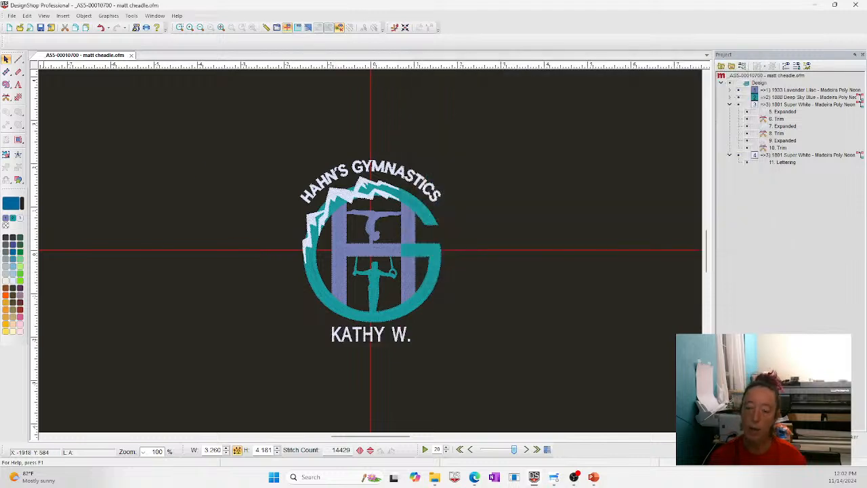
# Step: Close the current design and open its newly saved .exp version from the 2024-11-14 folder
pyautogui.click(131, 55)
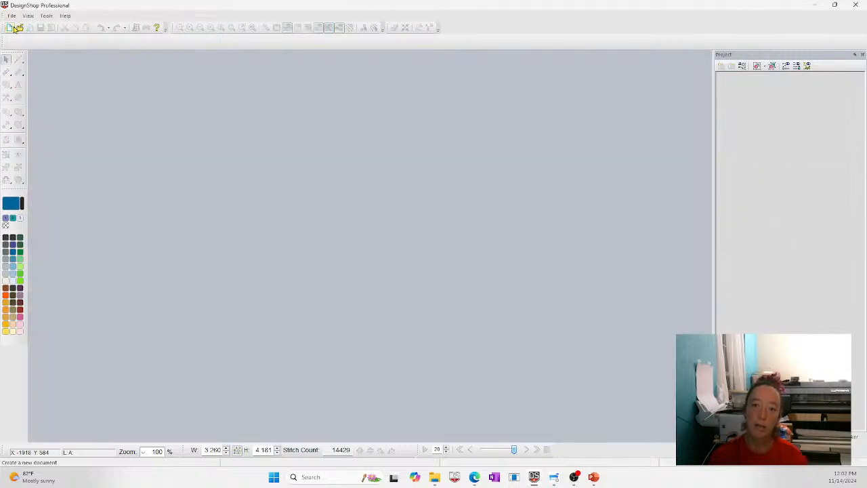
pyautogui.click(20, 27)
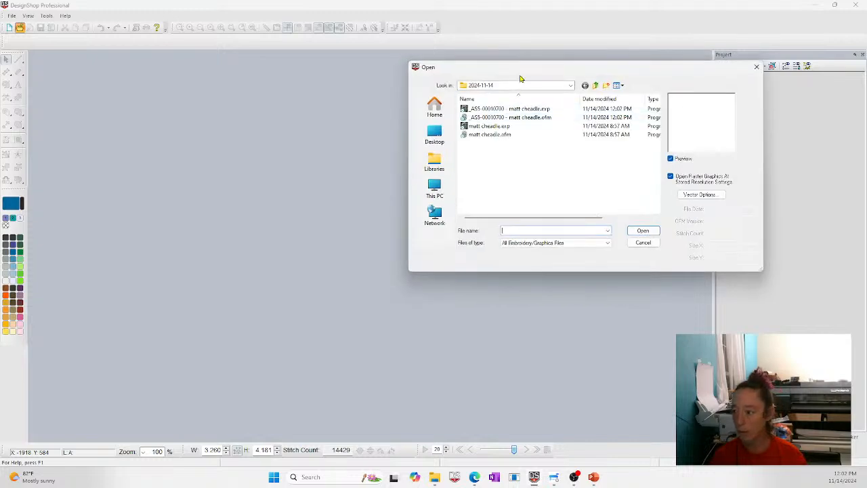
pyautogui.click(523, 108)
pyautogui.click(643, 232)
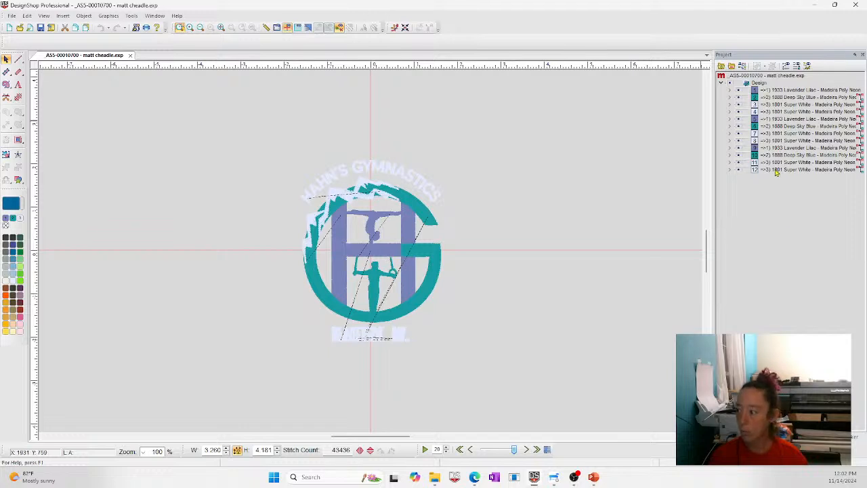
# Step: Inspect the stacked name lettering up close, then hide the whole design and show only color blocks 1 to 4
pyautogui.moveTo(305, 300); pyautogui.dragTo(466, 381)
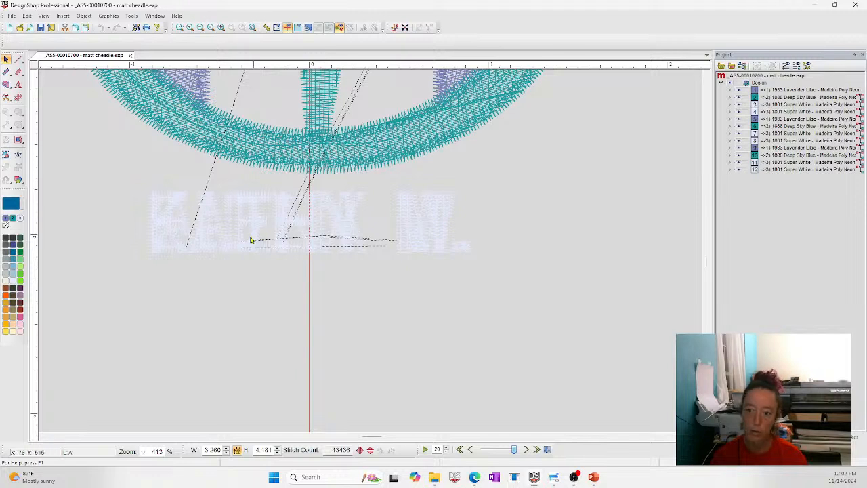
pyautogui.click(222, 27)
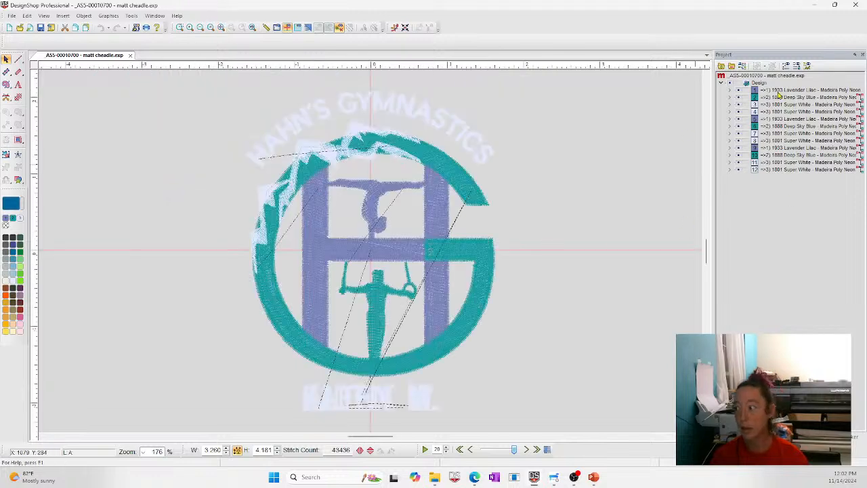
pyautogui.click(730, 85)
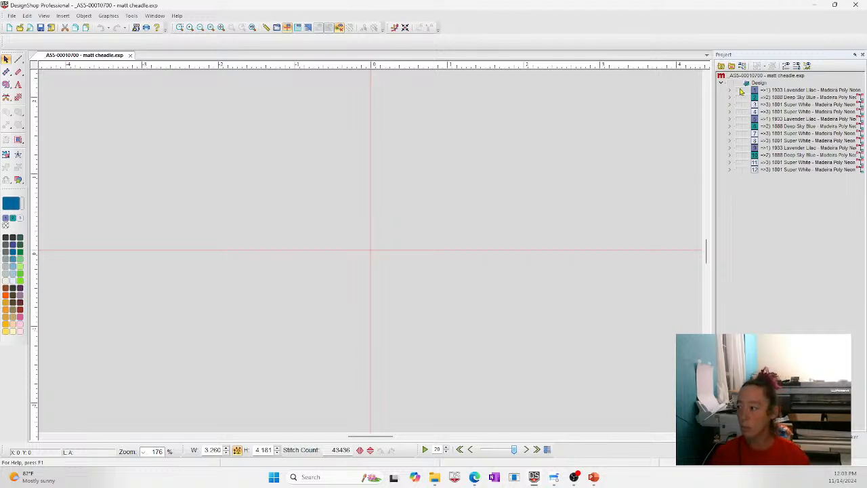
pyautogui.click(740, 90)
pyautogui.click(739, 97)
pyautogui.click(739, 104)
pyautogui.click(739, 112)
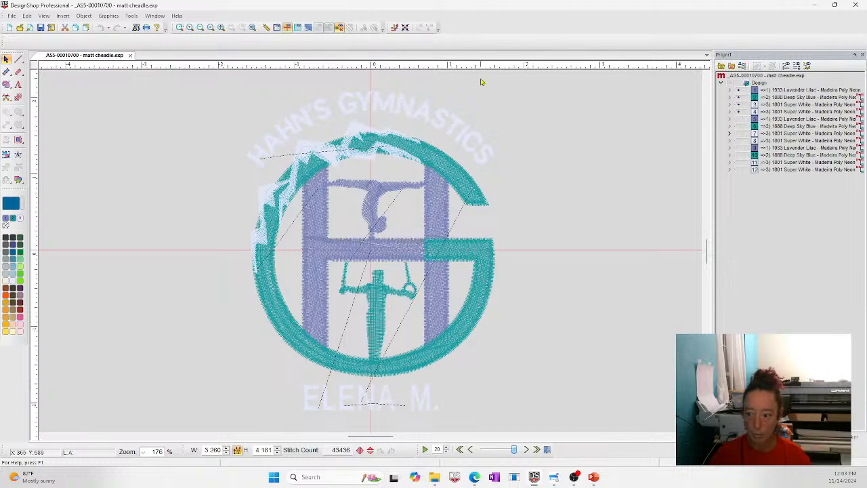
pyautogui.moveTo(589, 478)
pyautogui.click(583, 427)
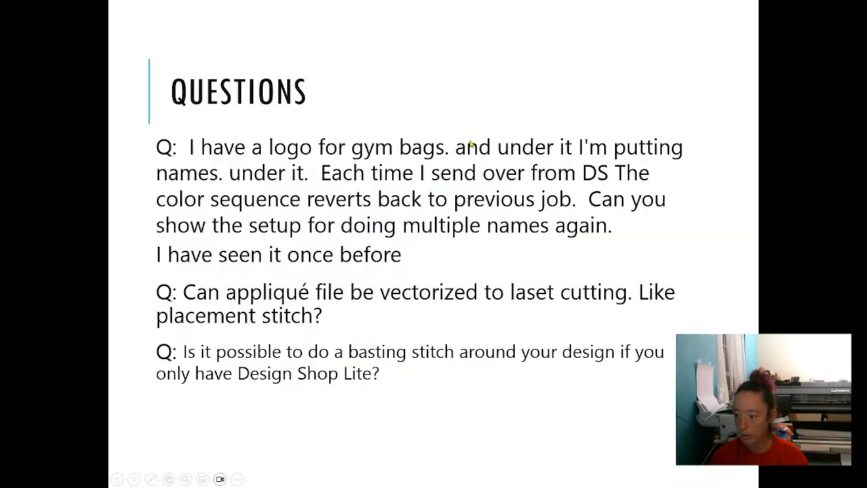
pyautogui.click(476, 168)
pyautogui.click(477, 172)
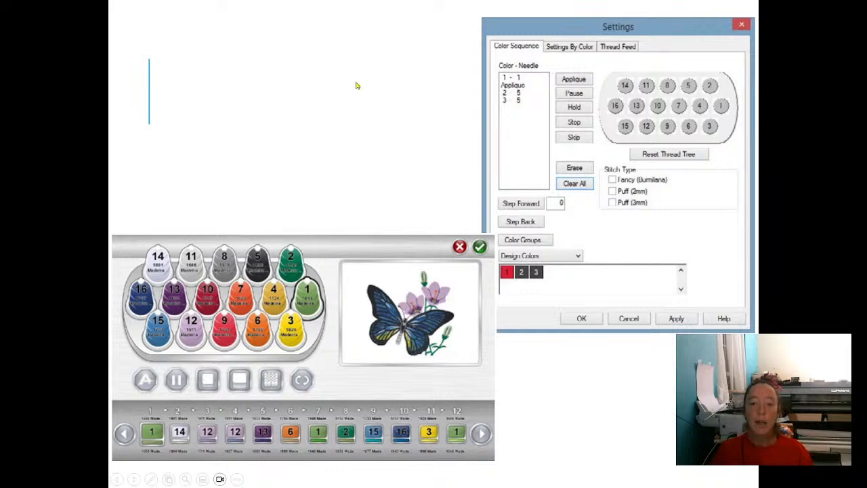
pyautogui.hotkey('alt', 'Tab')
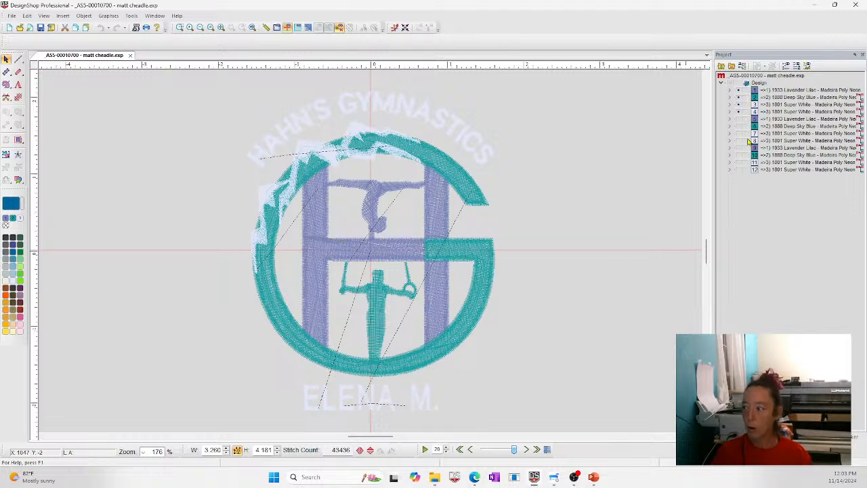
# Step: Hide the whole design, show only color blocks 5 to 8, and display the stitches in 3D
pyautogui.click(729, 88)
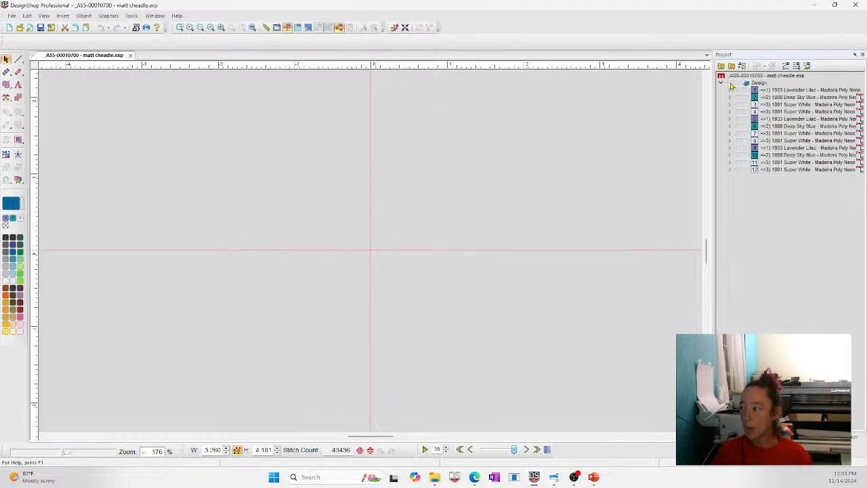
pyautogui.click(738, 119)
pyautogui.click(738, 126)
pyautogui.click(738, 133)
pyautogui.click(738, 140)
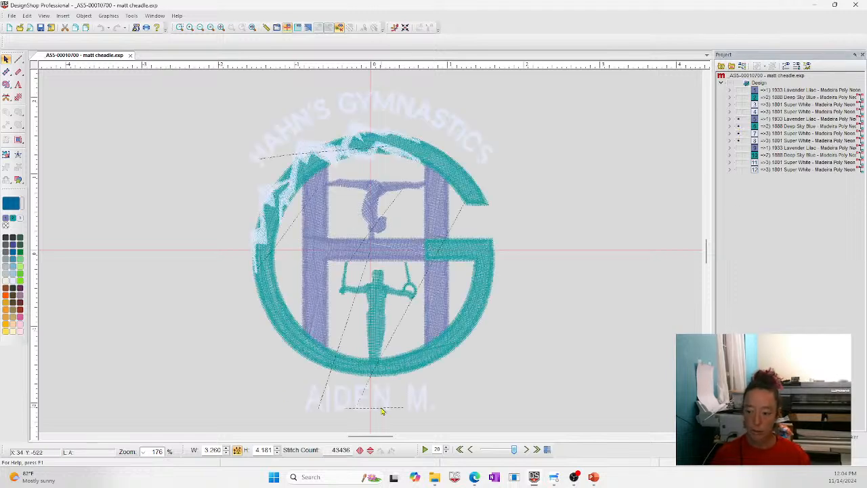
pyautogui.click(308, 28)
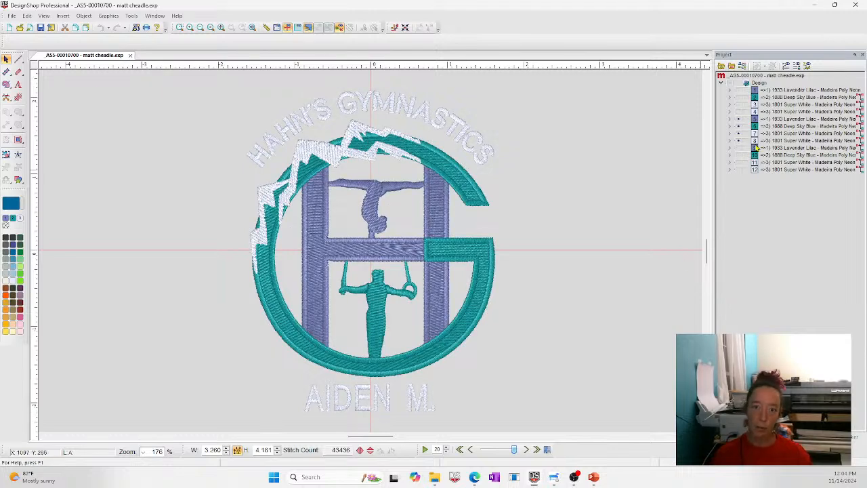
# Step: Hide the whole design and show only color blocks 9 to 12 to view the third name
pyautogui.click(730, 89)
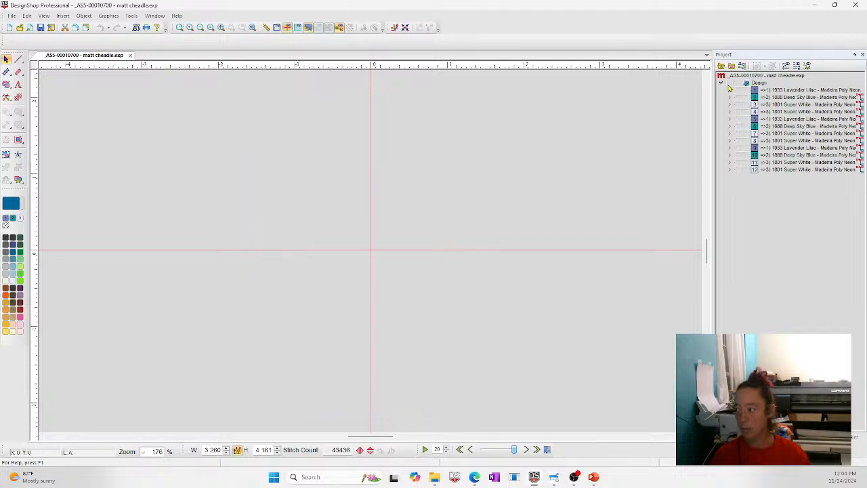
pyautogui.click(739, 149)
pyautogui.click(739, 155)
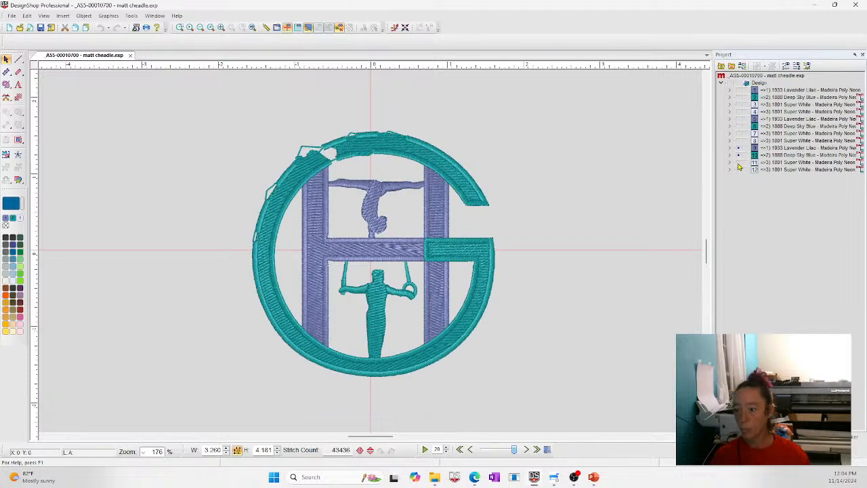
pyautogui.click(739, 162)
pyautogui.click(739, 169)
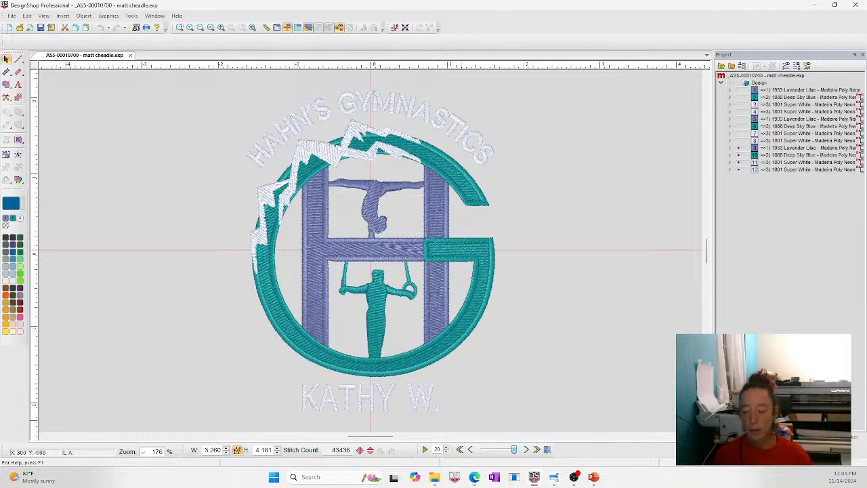
pyautogui.moveTo(594, 479)
pyautogui.click(596, 429)
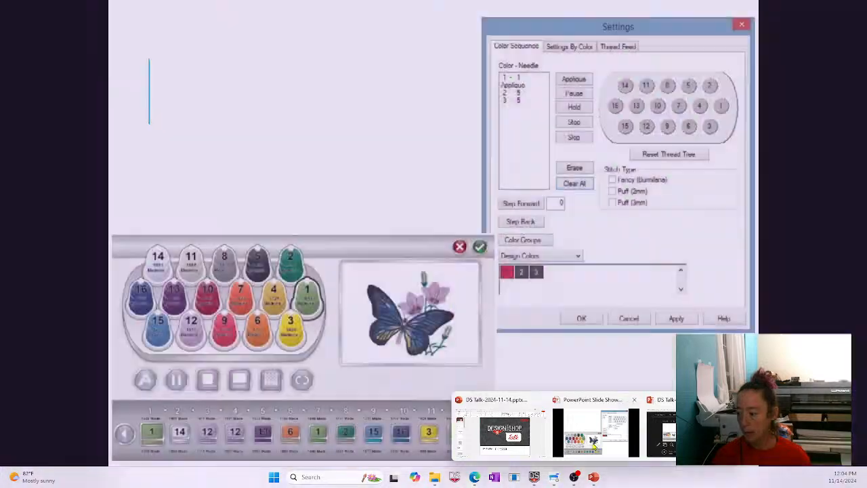
pyautogui.scroll(2, 428, 150)
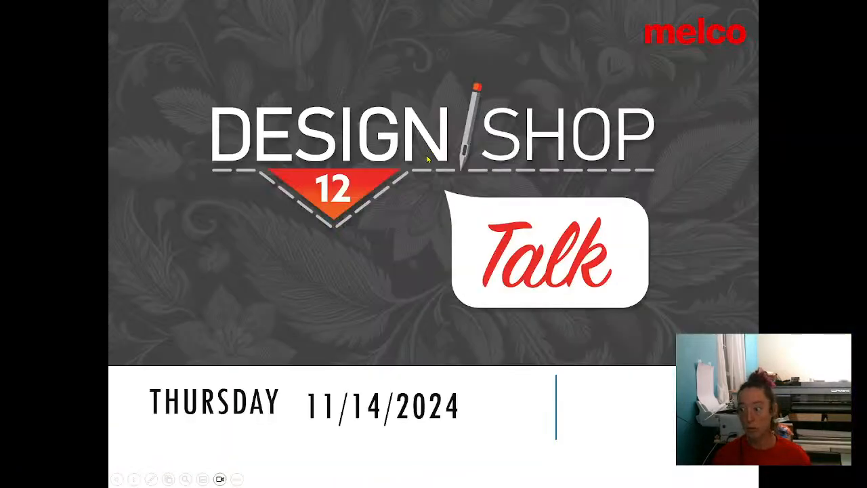
pyautogui.scroll(1, 428, 158)
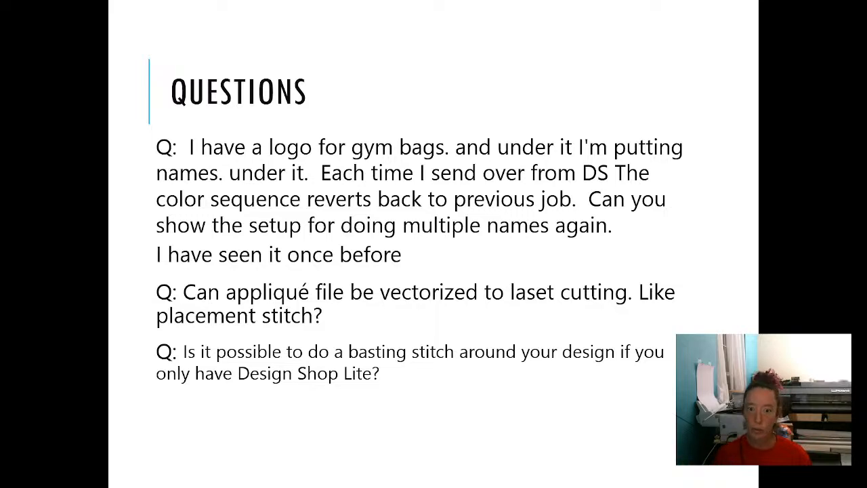
pyautogui.scroll(-3, 490, 271)
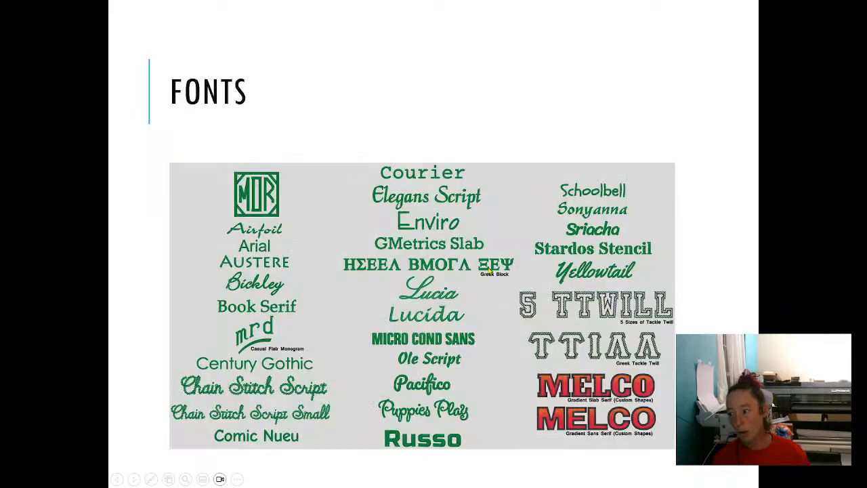
pyautogui.scroll(1, 506, 254)
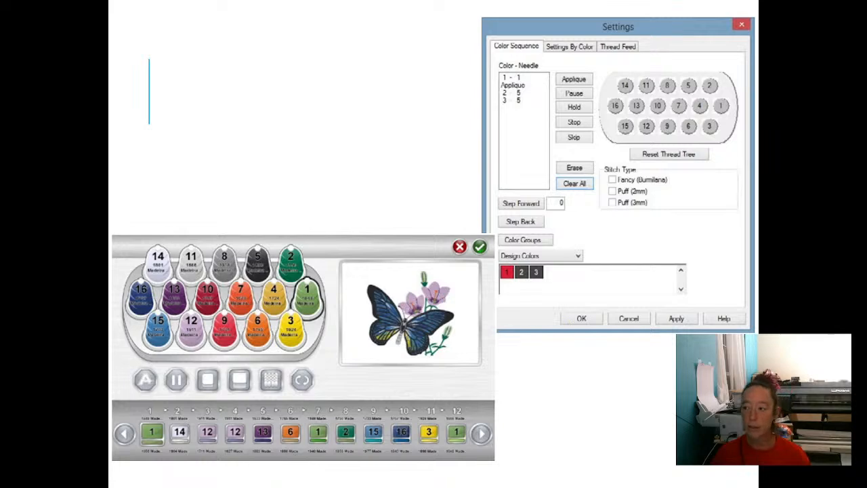
# Step: Advance the presentation to the question about vectorizing an appliqué file and switch back to DesignShop
pyautogui.click(400, 132)
pyautogui.click(401, 131)
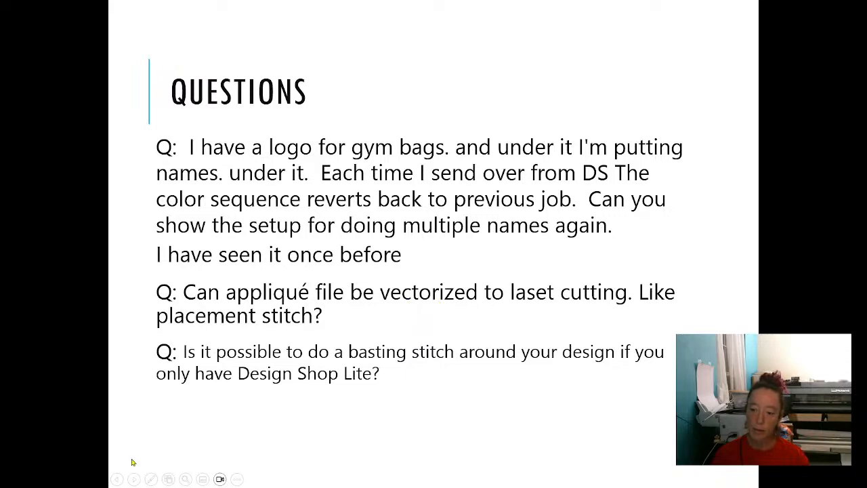
pyautogui.hotkey('alt', 'Tab')
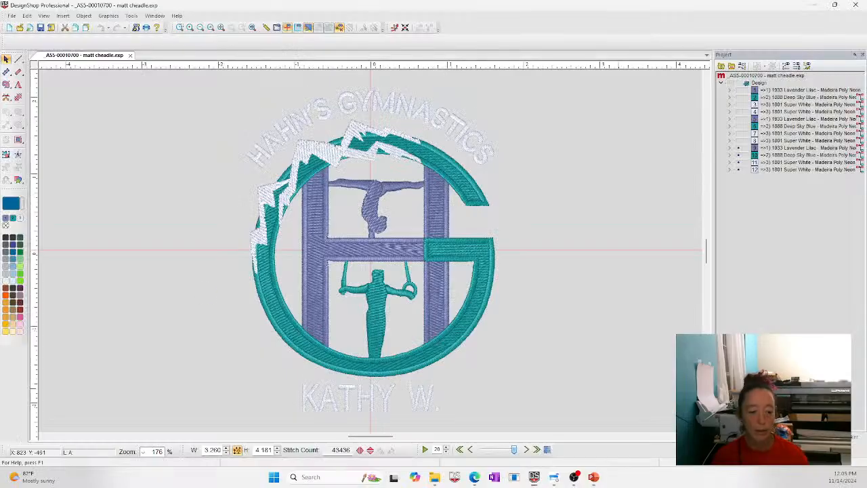
# Step: In a new project, draw a circle about 4.2 in wide, convert it to a normal walk stitch, and center it
pyautogui.click(9, 27)
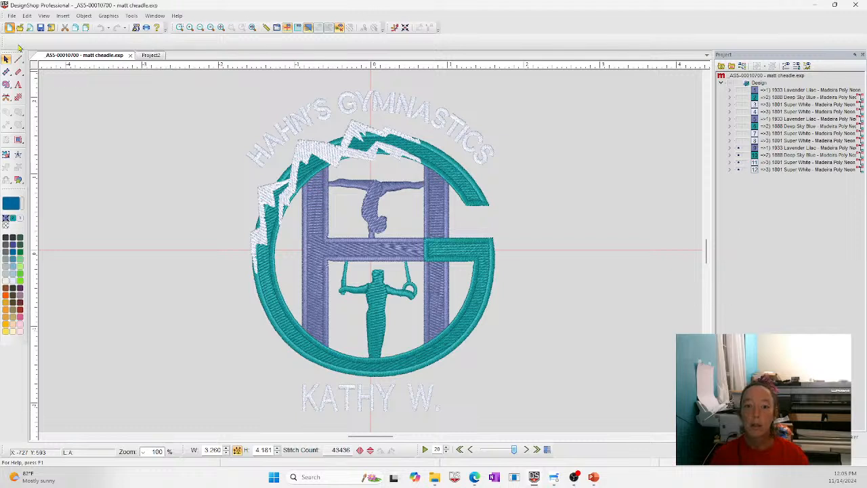
pyautogui.click(7, 84)
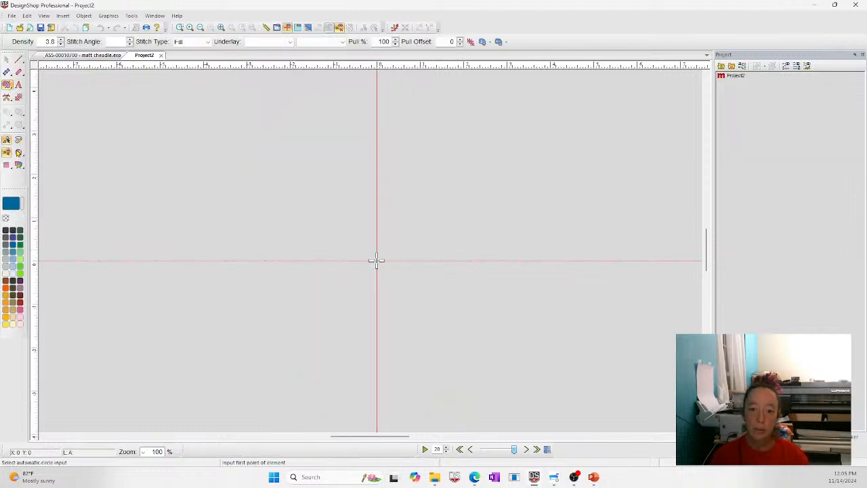
pyautogui.click(376, 163)
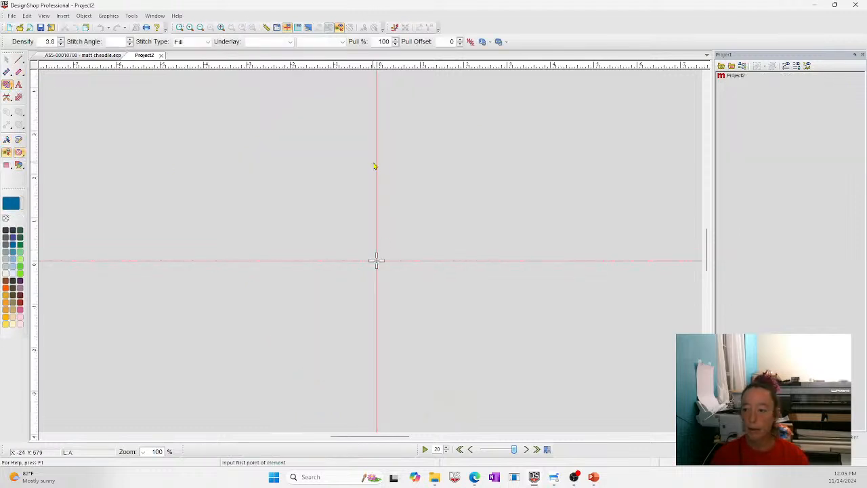
pyautogui.click(380, 343)
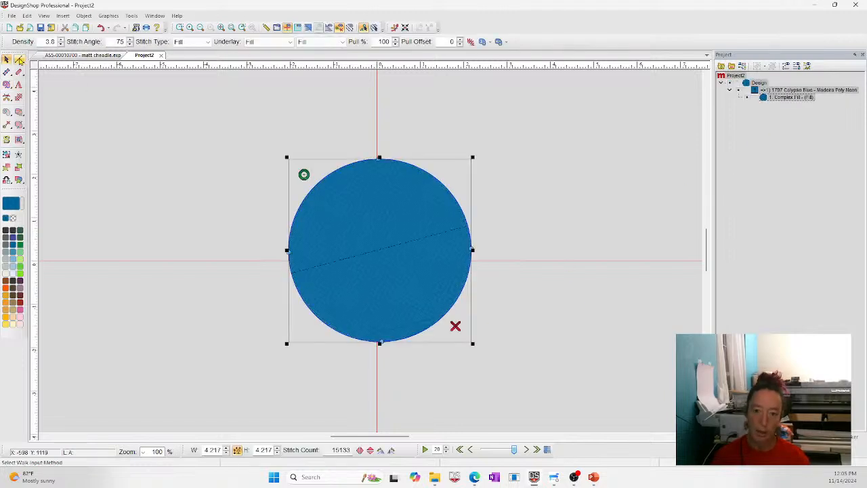
pyautogui.click(20, 61)
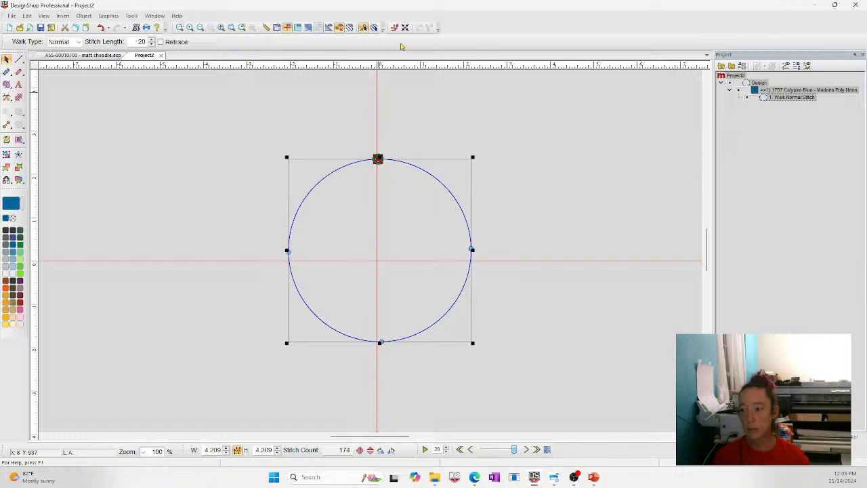
pyautogui.click(501, 221)
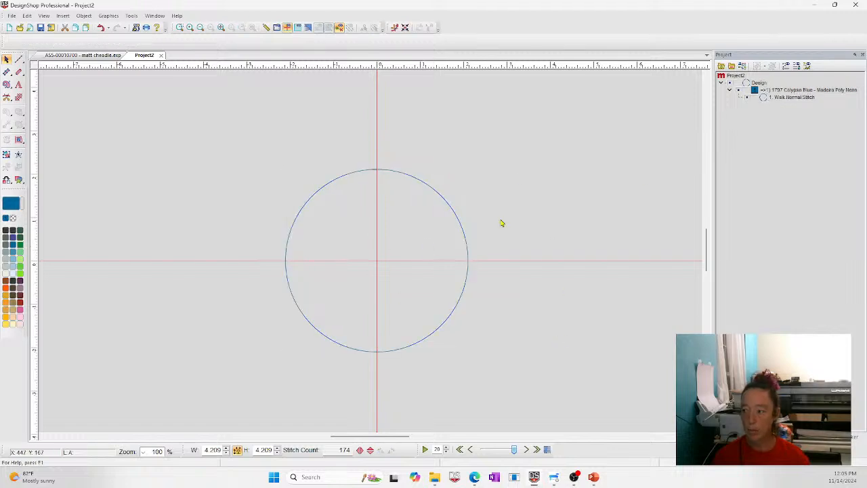
# Step: Duplicate the walk-stitch circle in place, recolor the copy Pastel Blue and set its walk type to Bean
pyautogui.click(786, 99)
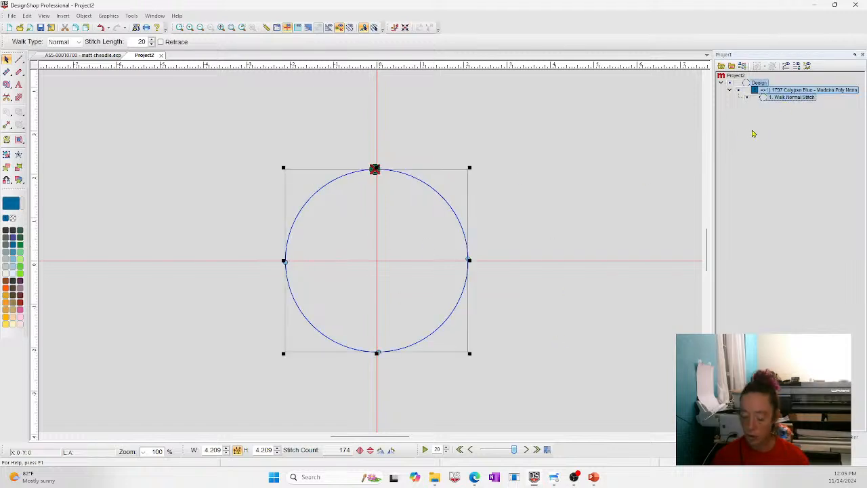
pyautogui.click(12, 268)
pyautogui.click(74, 42)
pyautogui.click(60, 60)
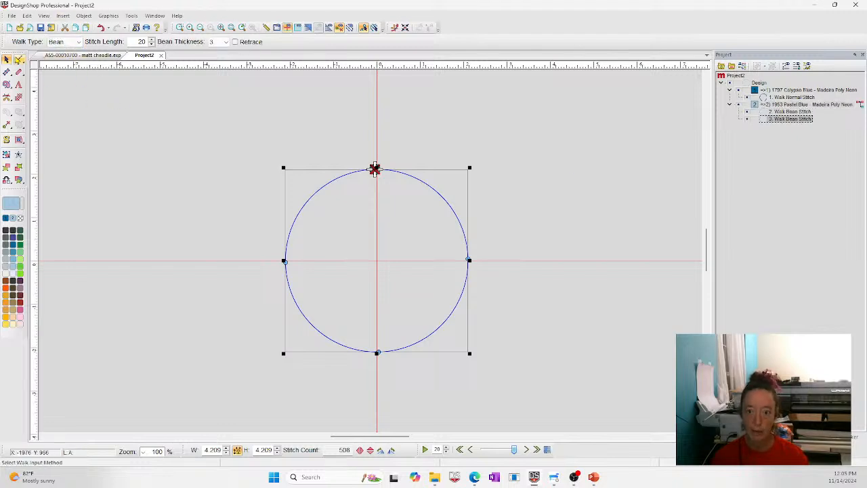
# Step: Convert another copy of the bean-stitch circle to a single line center with Tackle stitch and width 35, colored Fluorescent green
pyautogui.click(19, 74)
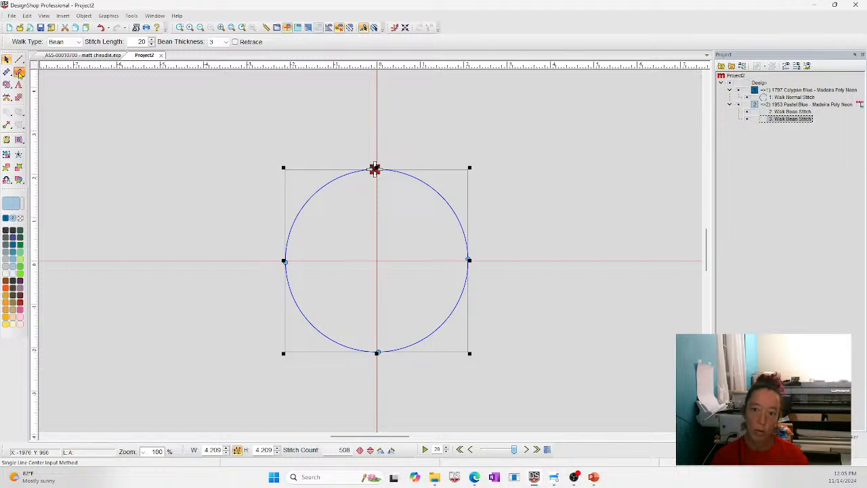
pyautogui.click(132, 42)
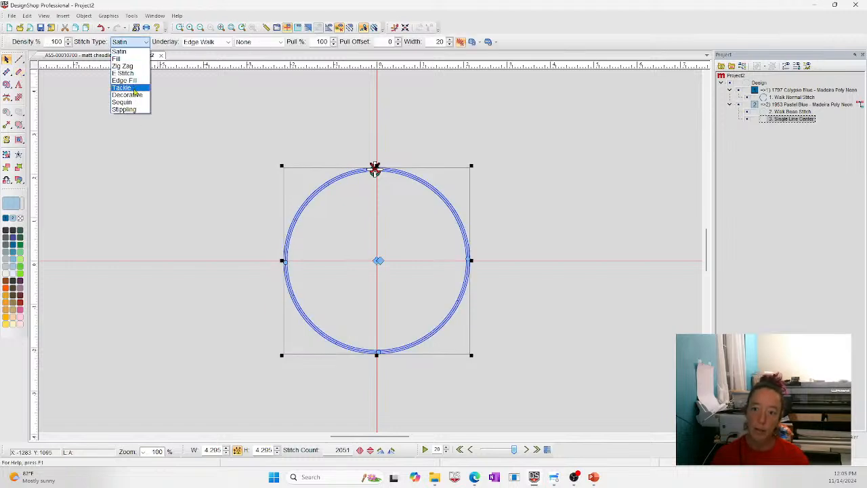
pyautogui.click(126, 88)
pyautogui.doubleClick(436, 42)
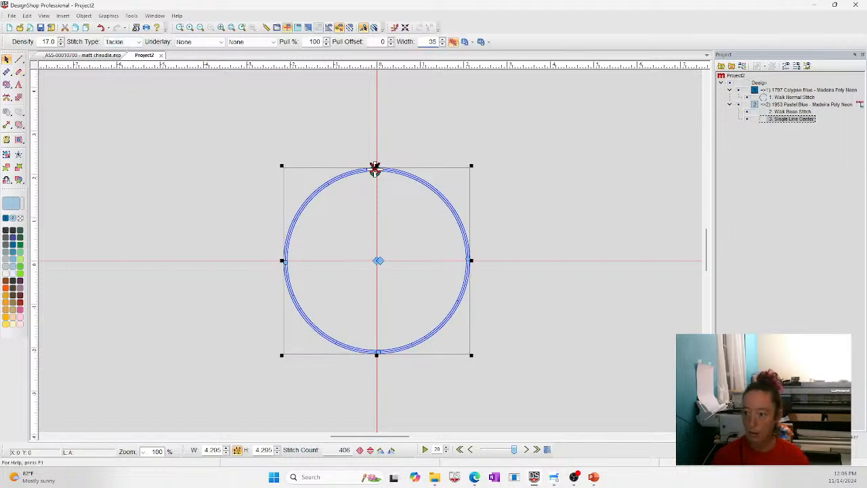
pyautogui.write('35')
pyautogui.press('Return')
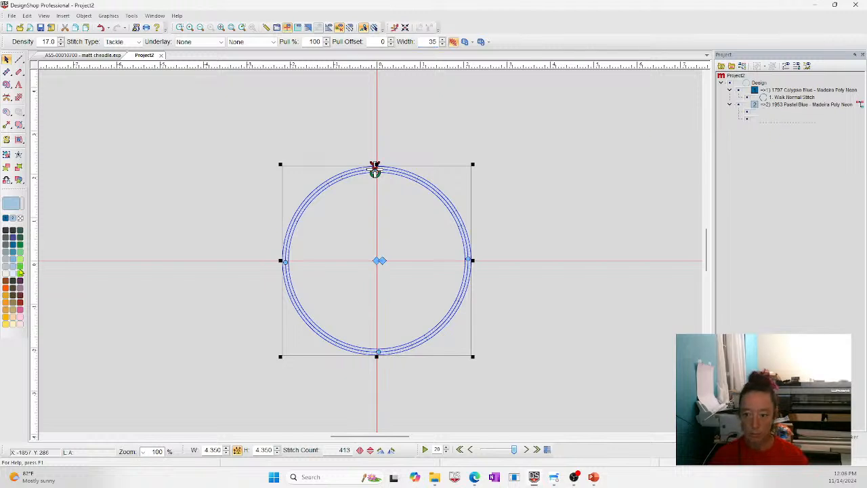
pyautogui.click(19, 270)
# Step: Paste another circle as a Satin border with width 40, Zig Zag and Edge Walk underlays, and the Smokey thread color
pyautogui.hotkey('ctrl', 'v')
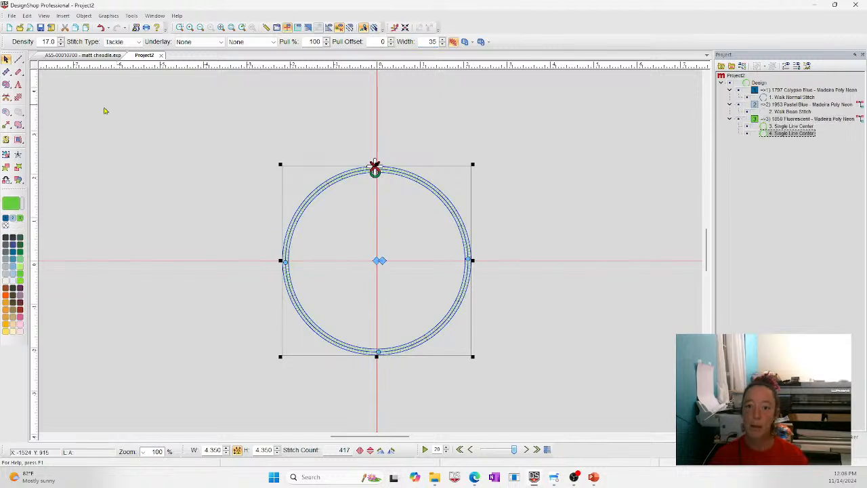
pyautogui.click(120, 43)
pyautogui.click(115, 51)
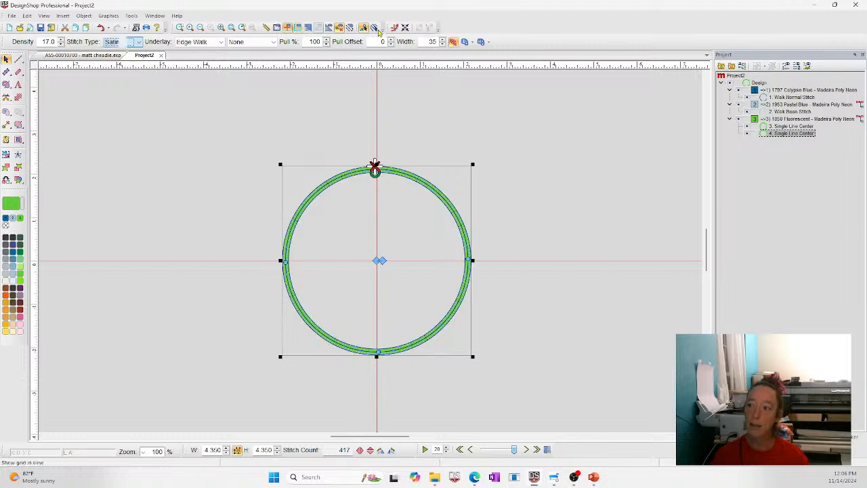
pyautogui.write('40')
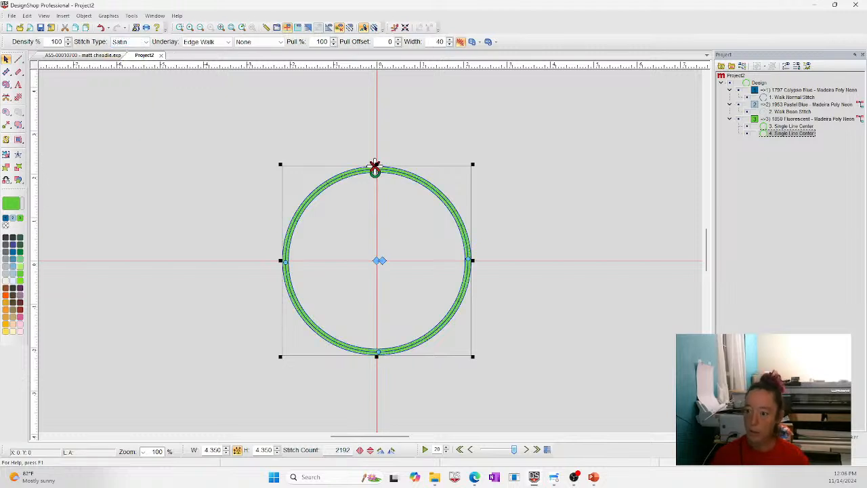
pyautogui.press('Return')
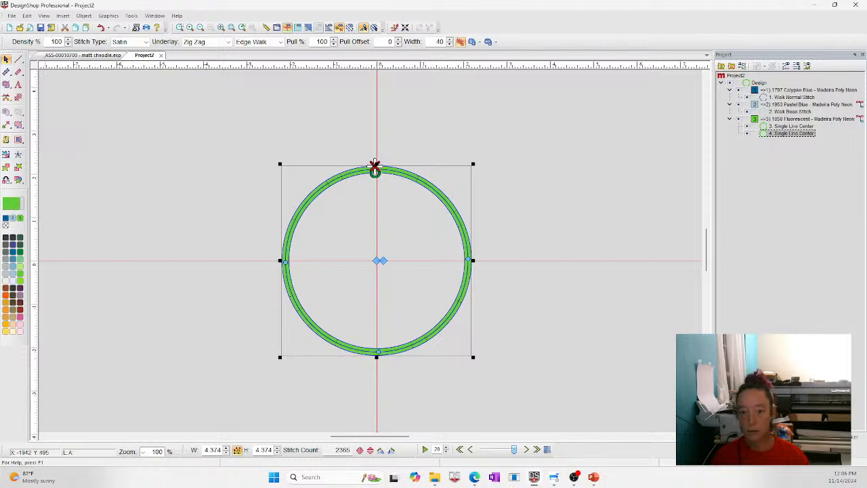
pyautogui.click(11, 237)
# Step: Set the width of the green Tackle-stitch circle to 30
pyautogui.click(766, 127)
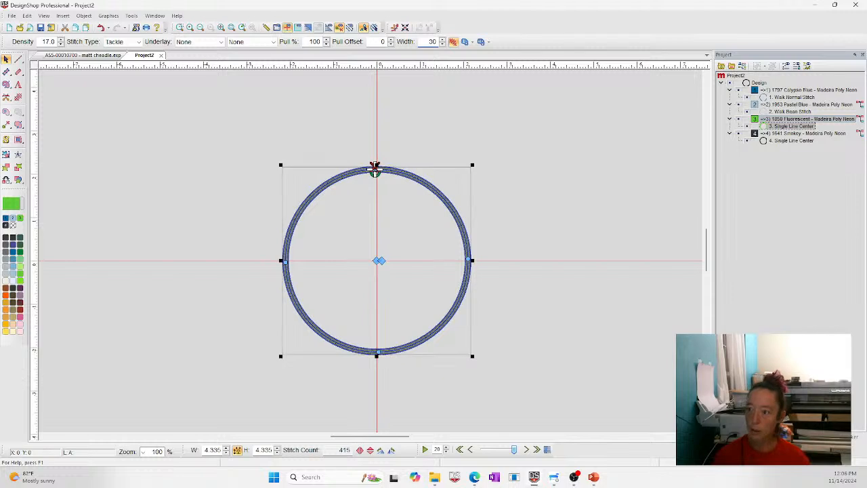
pyautogui.click(594, 180)
# Step: Review the appliqué elements one by one: normal walk, bean walk, Tackle circle and Satin border
pyautogui.click(774, 97)
pyautogui.click(775, 112)
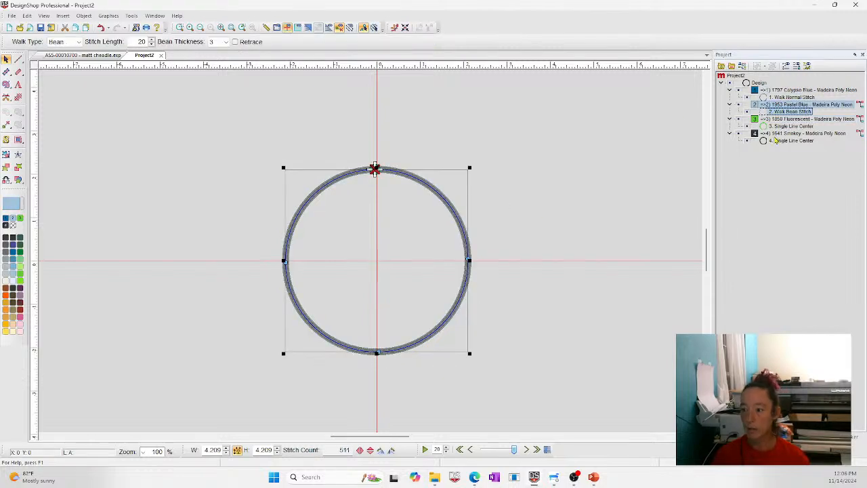
pyautogui.click(770, 127)
pyautogui.click(773, 98)
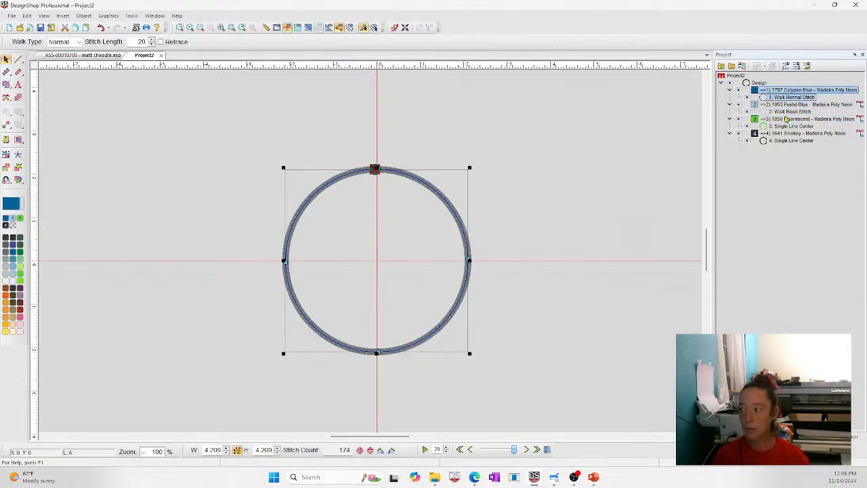
pyautogui.click(787, 113)
pyautogui.click(788, 127)
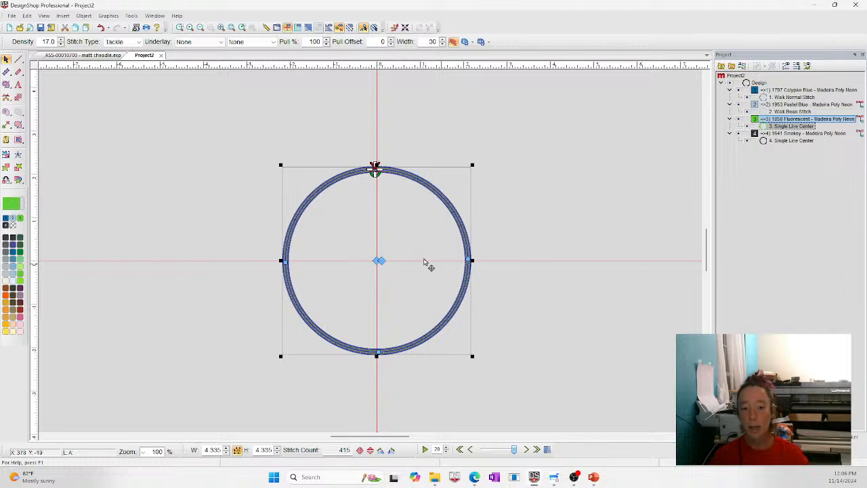
pyautogui.click(789, 141)
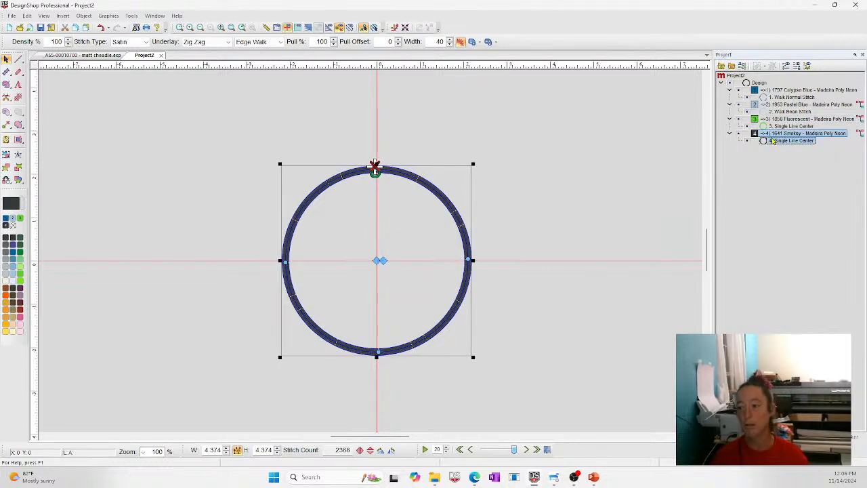
pyautogui.click(504, 204)
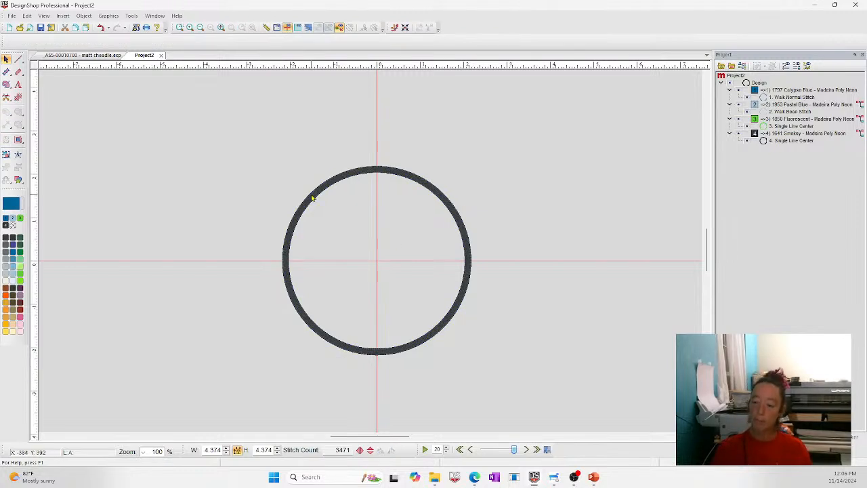
# Step: Add the lettering "TEXT" in Basic Block at height 1.000 after the Tackle circle and center it inside the border
pyautogui.click(806, 118)
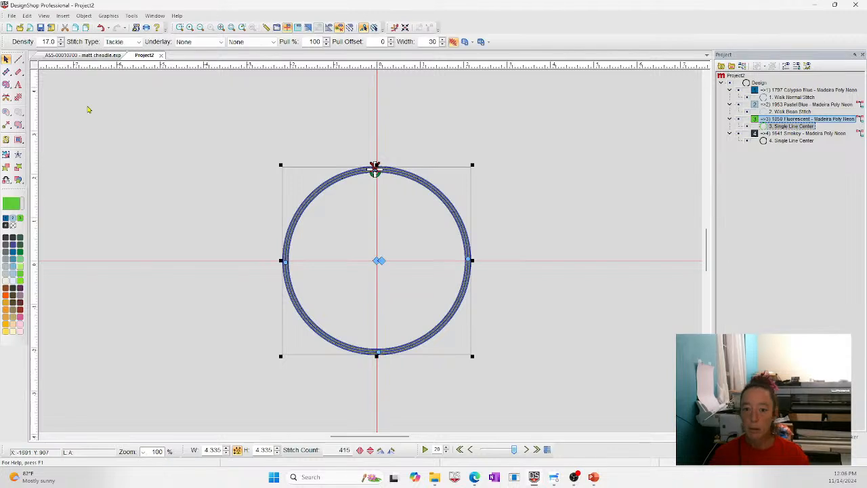
pyautogui.click(18, 84)
pyautogui.write('TE')
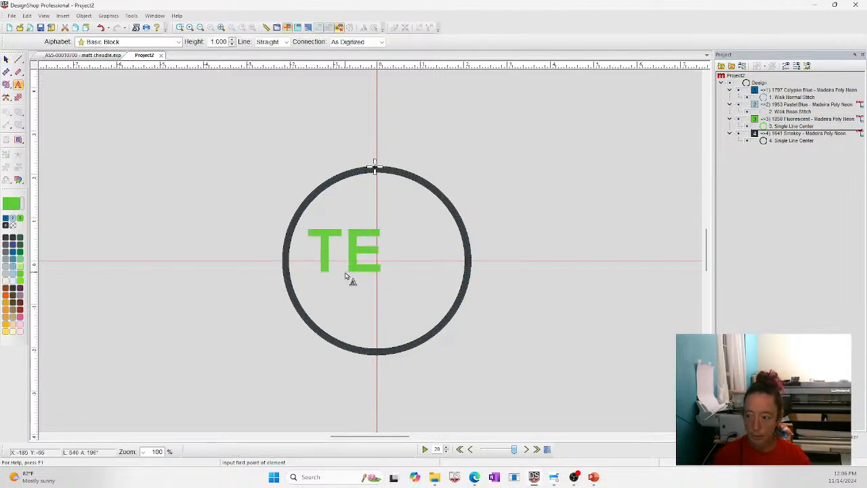
pyautogui.write('XT')
pyautogui.press('Return')
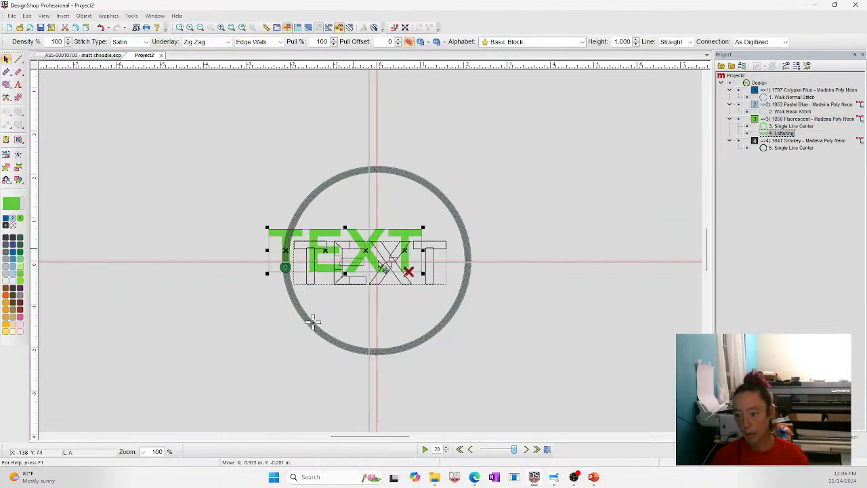
pyautogui.moveTo(312, 323); pyautogui.dragTo(310, 320)
pyautogui.click(542, 236)
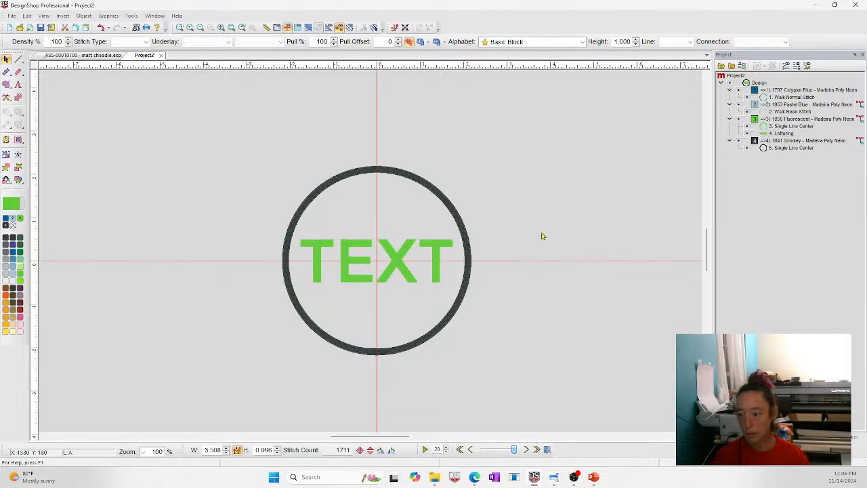
# Step: Recolor the "TEXT" lettering to Smokey
pyautogui.click(782, 134)
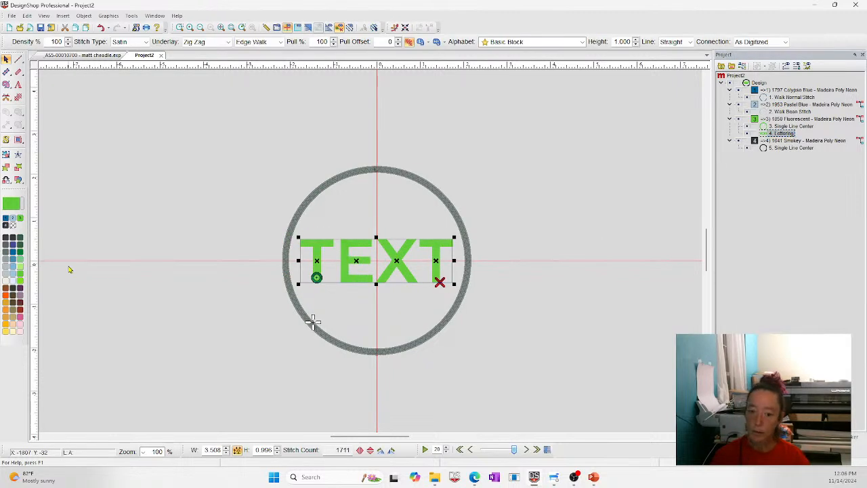
pyautogui.click(13, 238)
pyautogui.click(556, 255)
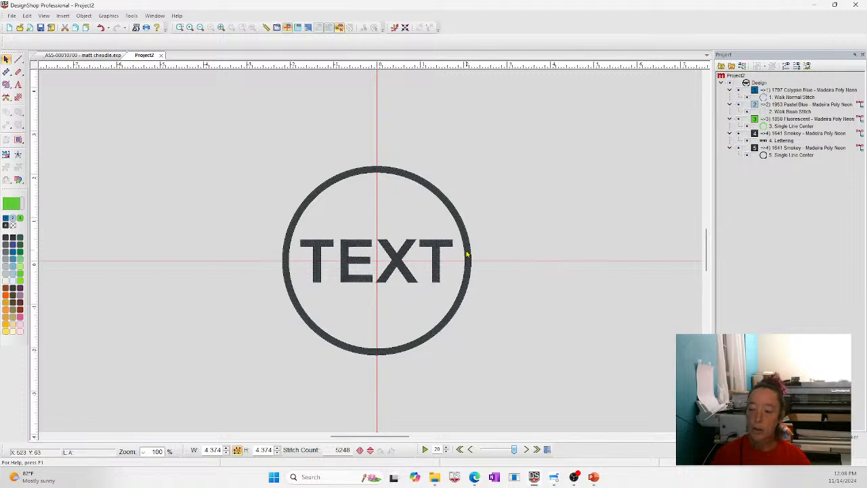
# Step: Copy the normal walk-stitch placement circle into a new project of its own
pyautogui.click(311, 323)
pyautogui.click(790, 97)
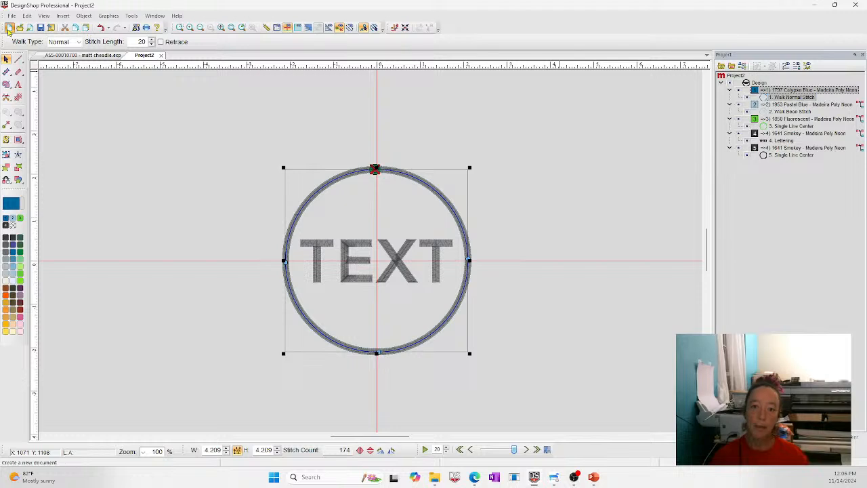
pyautogui.click(9, 28)
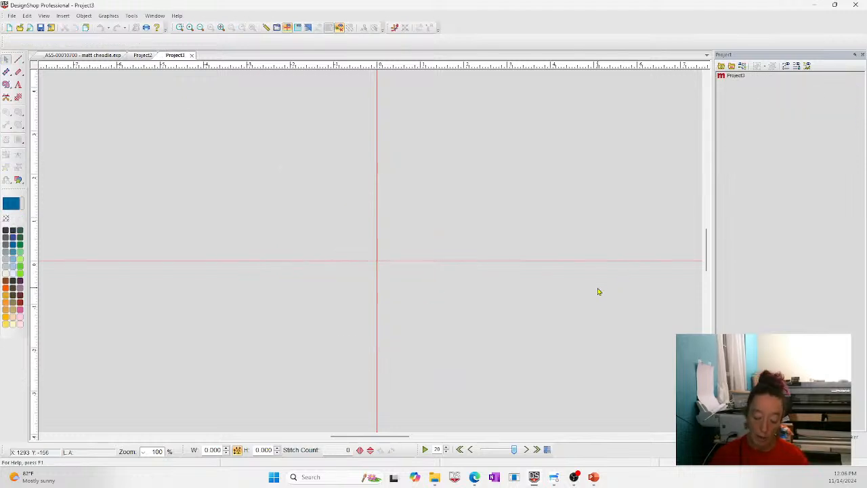
pyautogui.hotkey('ctrl', 'v')
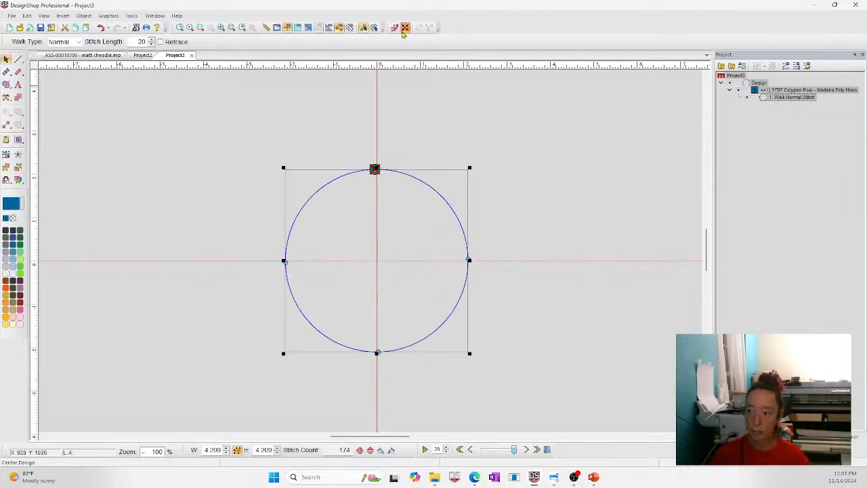
pyautogui.click(588, 311)
# Step: Save the placement circle project as an SVG file named "CIRCLE APPLIQUE"
pyautogui.click(12, 16)
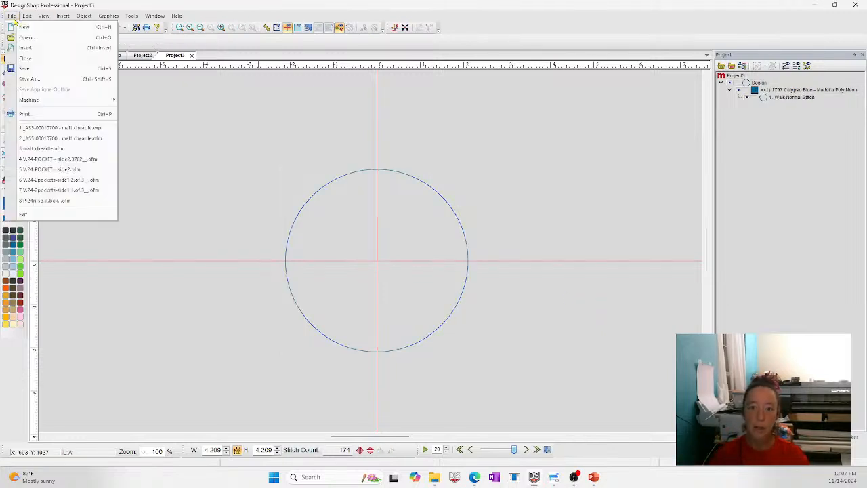
pyautogui.click(52, 82)
pyautogui.click(535, 248)
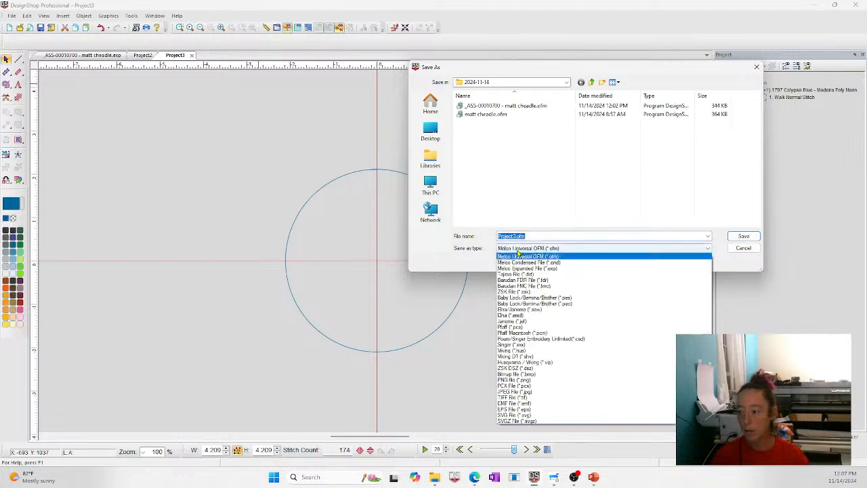
pyautogui.click(522, 414)
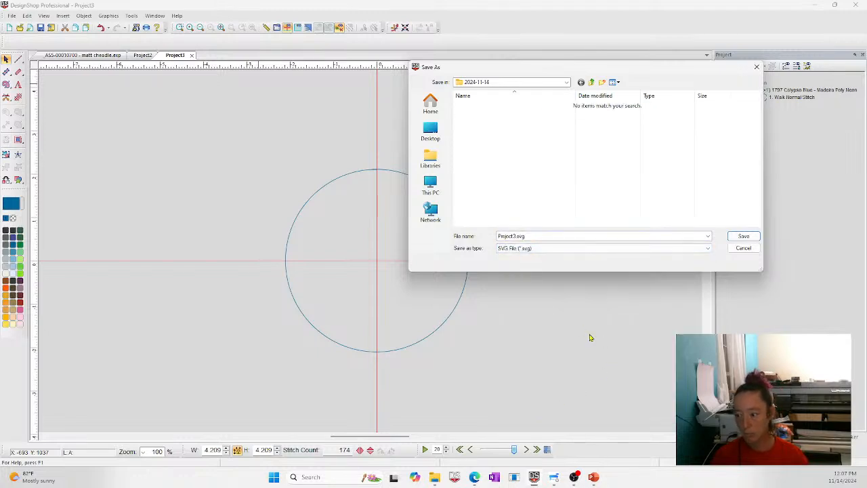
pyautogui.doubleClick(506, 236)
pyautogui.write('CIR')
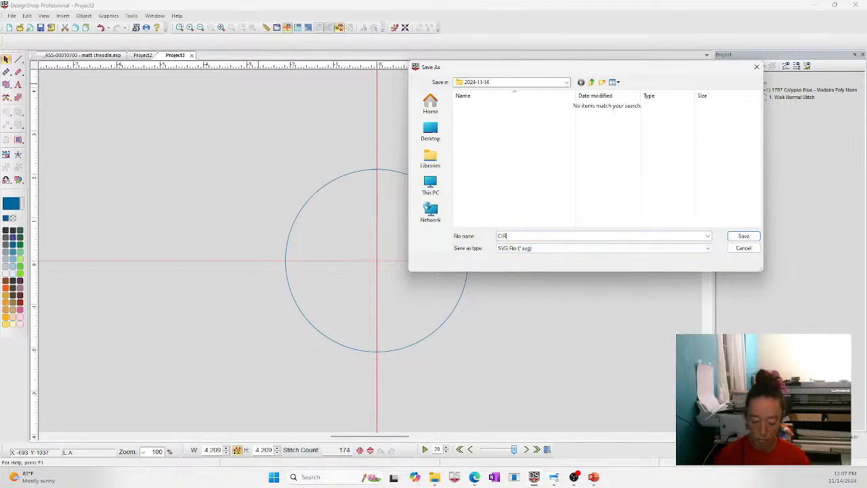
pyautogui.write('CLE APPLIQU')
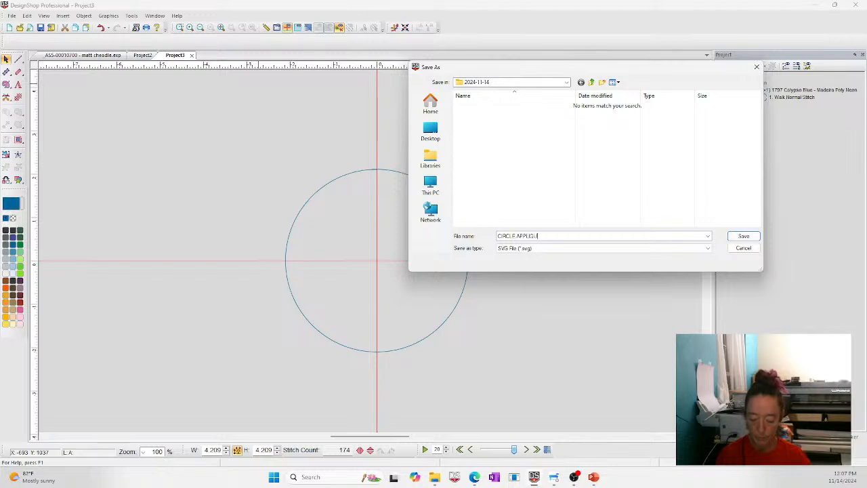
pyautogui.write('E')
pyautogui.press('Return')
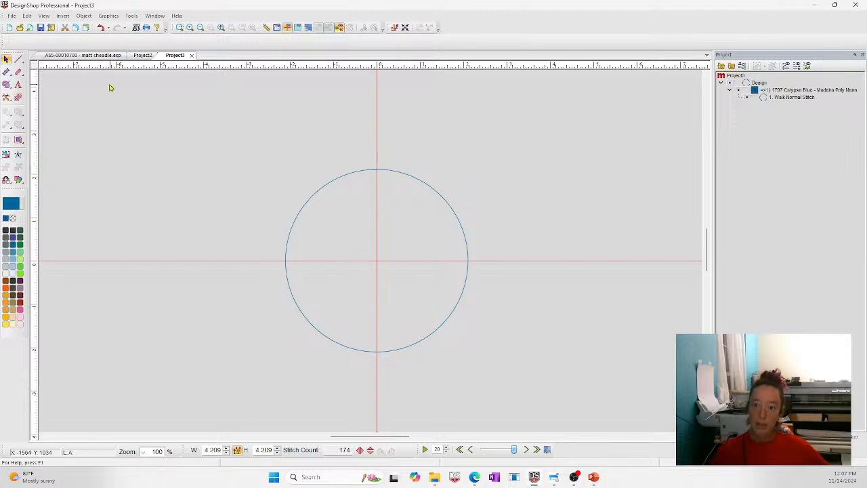
# Step: In Project2, draw a triangular appliqué about 3.665 wide and 3.220 high beside the upper-left of the TEXT circle
pyautogui.click(143, 55)
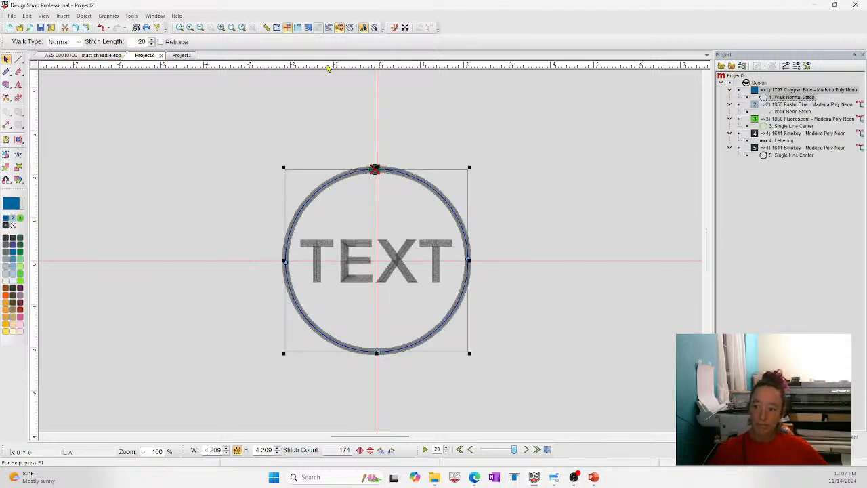
pyautogui.click(232, 142)
pyautogui.click(7, 85)
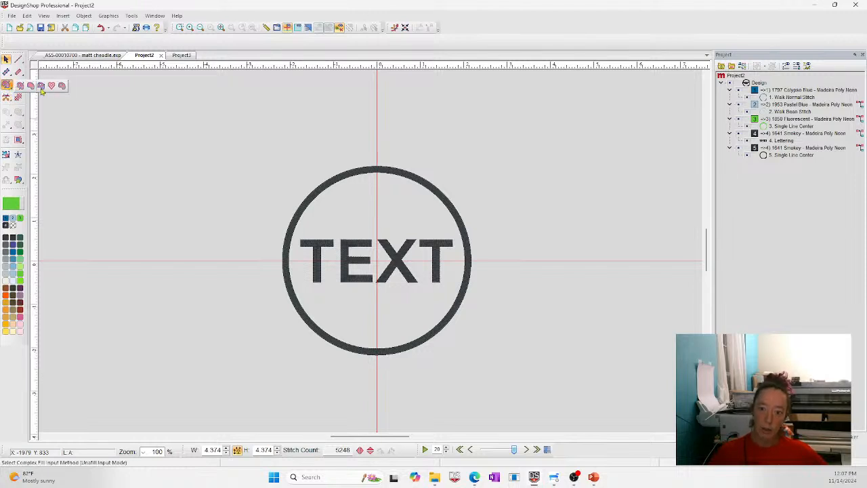
pyautogui.click(55, 85)
pyautogui.click(119, 130)
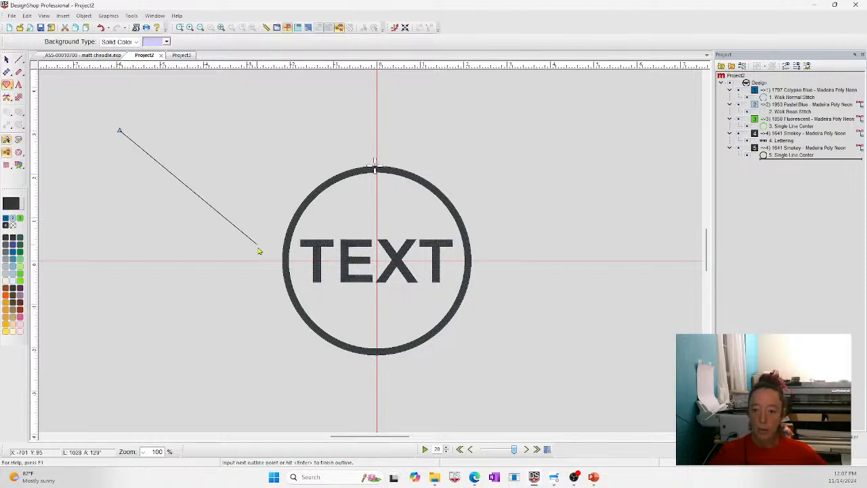
pyautogui.click(179, 265)
pyautogui.click(273, 154)
pyautogui.press('Return')
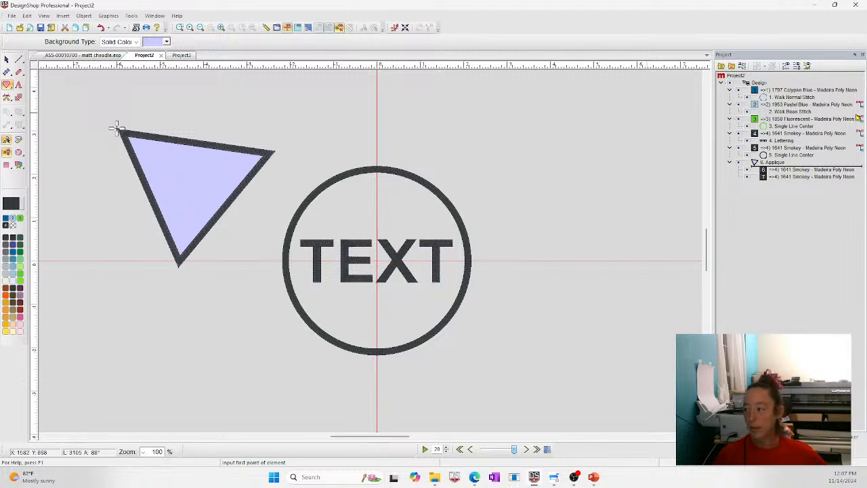
# Step: Export the triangle's appliqué outline as an SVG file named "TRIANGLE"
pyautogui.click(772, 171)
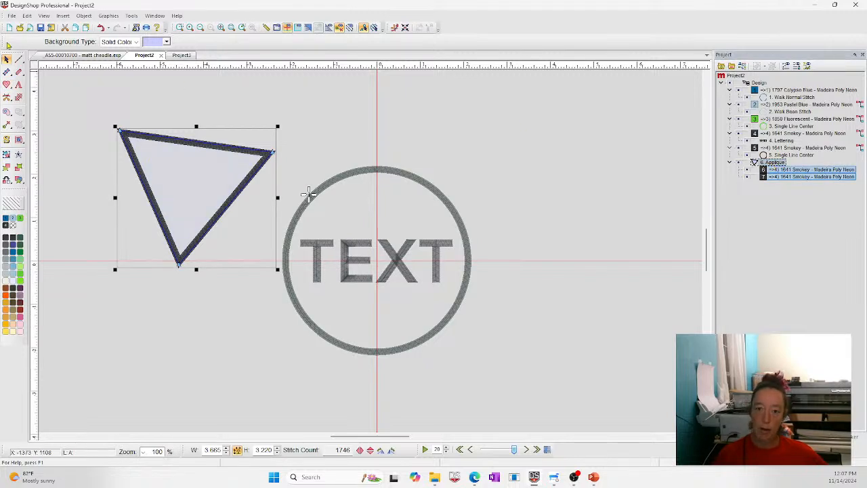
pyautogui.rightClick(165, 167)
pyautogui.click(12, 15)
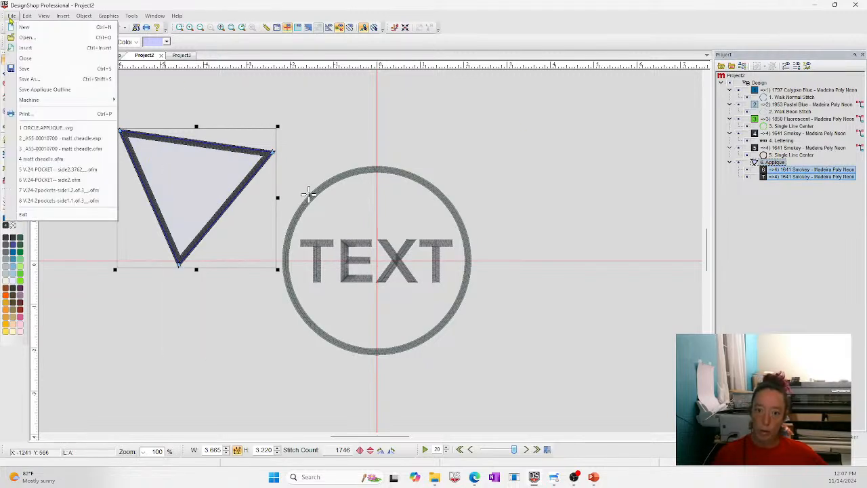
pyautogui.click(39, 92)
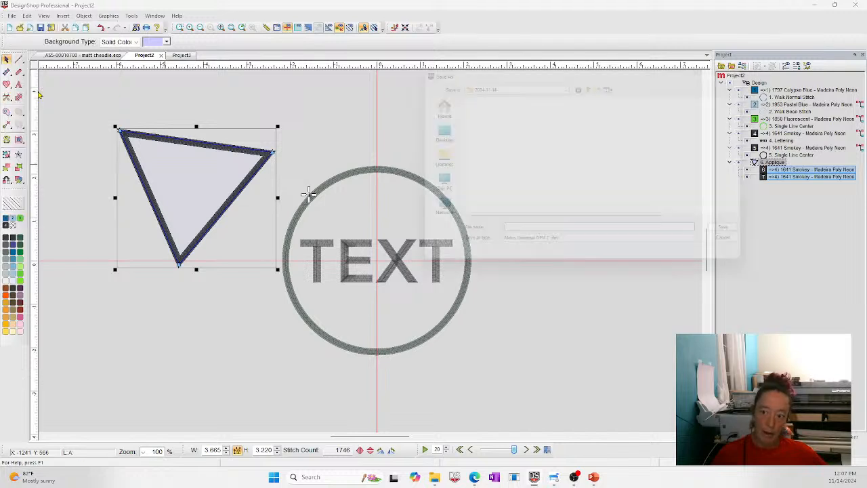
pyautogui.click(542, 248)
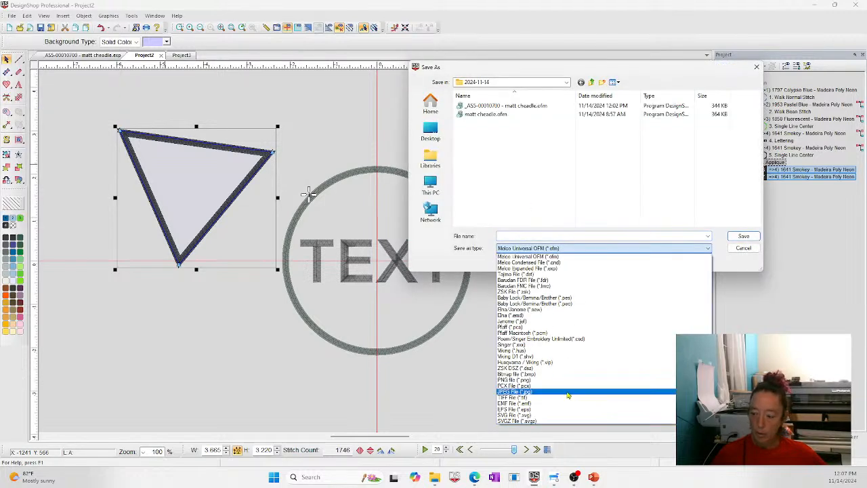
pyautogui.click(540, 415)
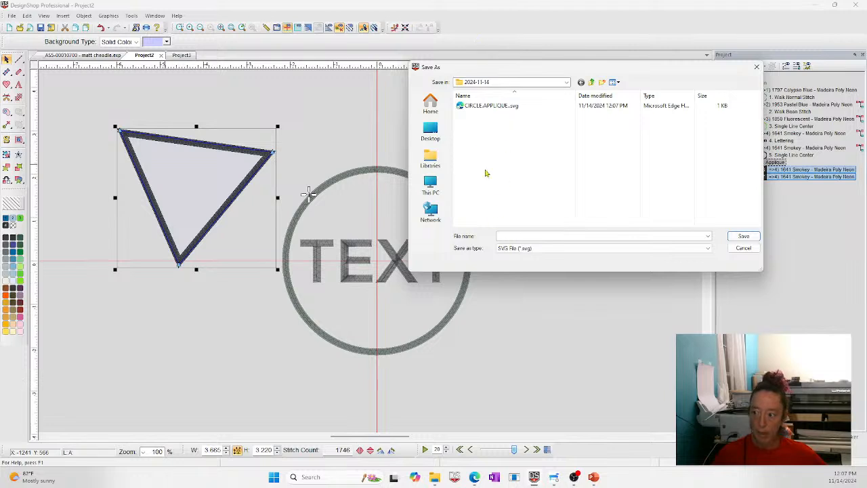
pyautogui.click(507, 236)
pyautogui.write('T')
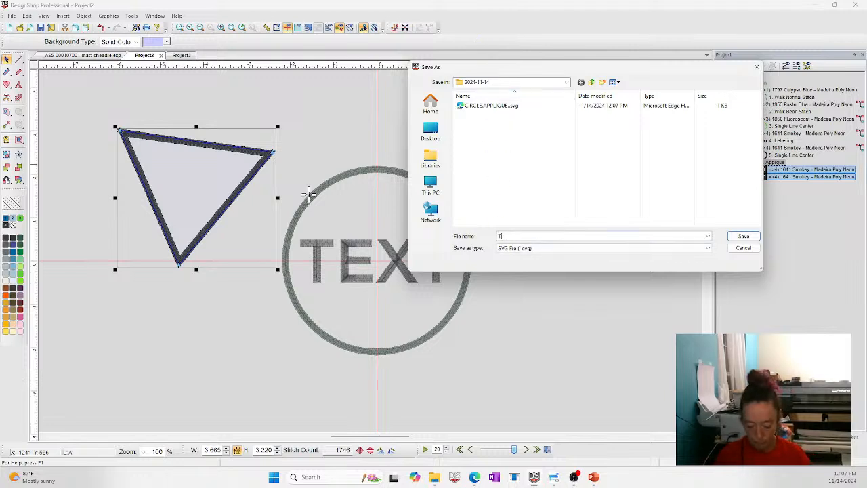
pyautogui.write('RIANGLE')
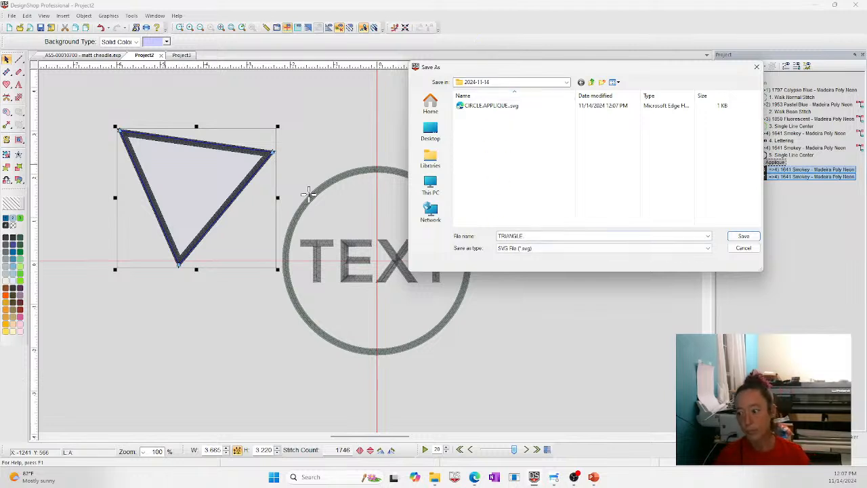
pyautogui.press('Return')
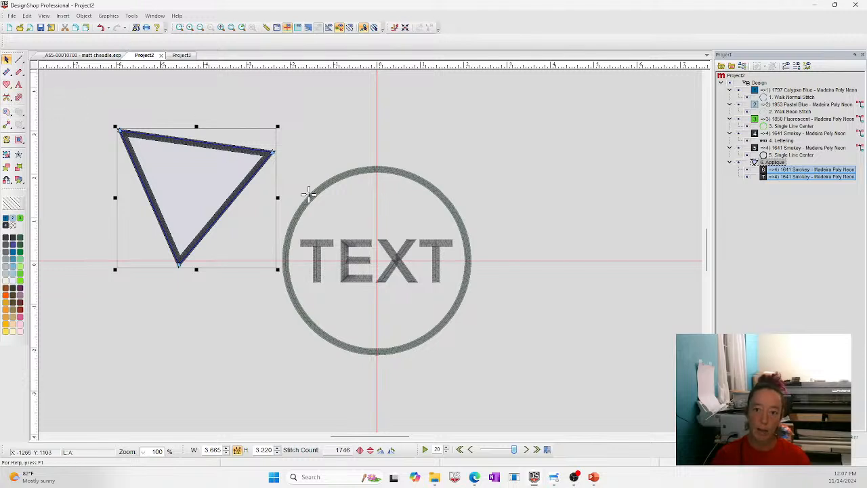
pyautogui.click(12, 15)
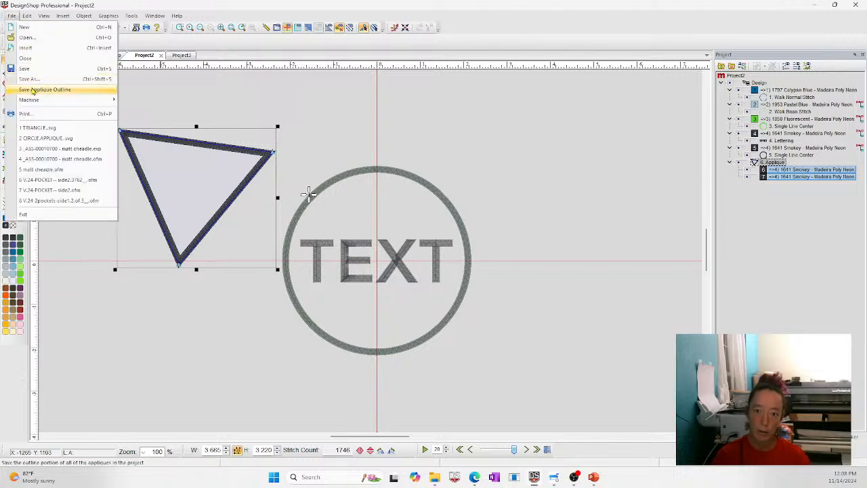
pyautogui.click(31, 90)
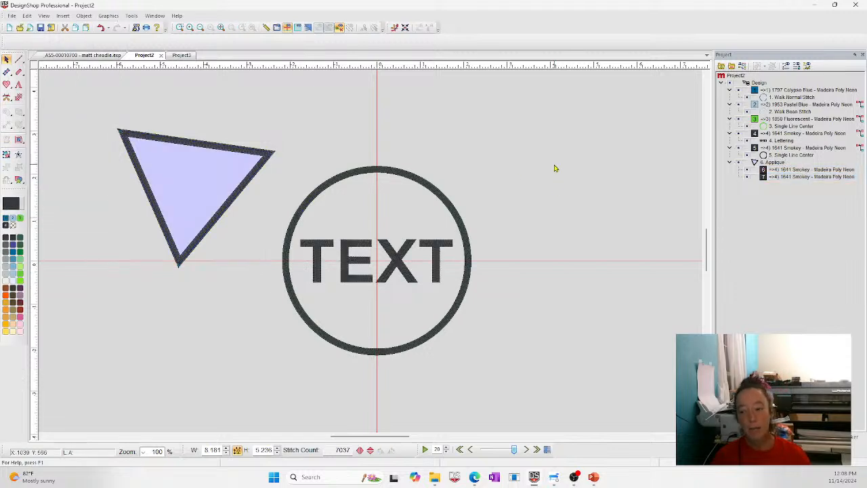
pyautogui.moveTo(254, 177); pyautogui.dragTo(484, 325)
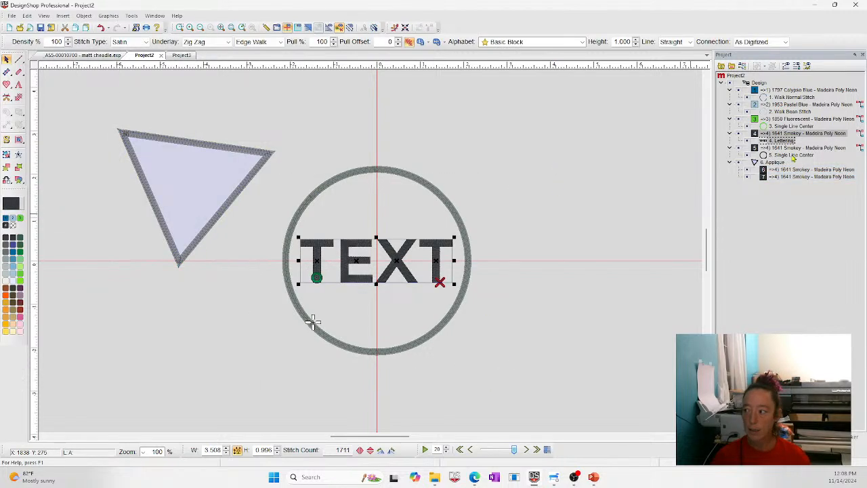
pyautogui.click(773, 96)
pyautogui.rightClick(774, 97)
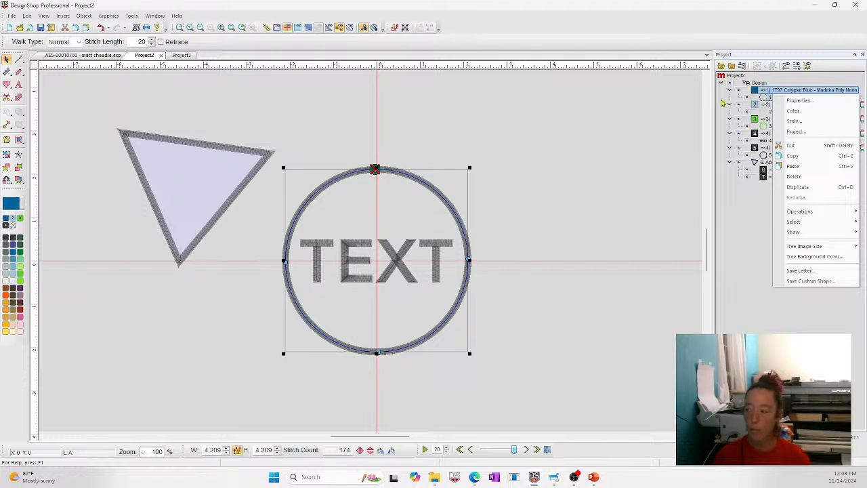
pyautogui.click(213, 89)
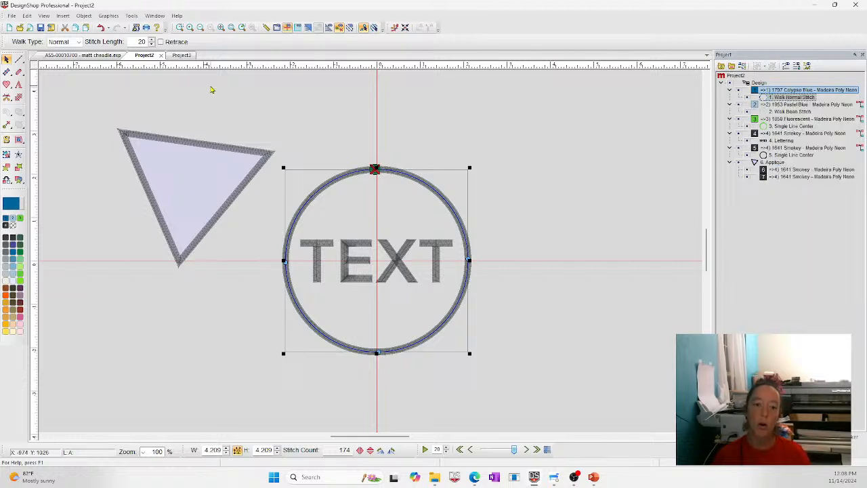
# Step: Close Project3 with the copied placement circle without saving its changes
pyautogui.click(181, 56)
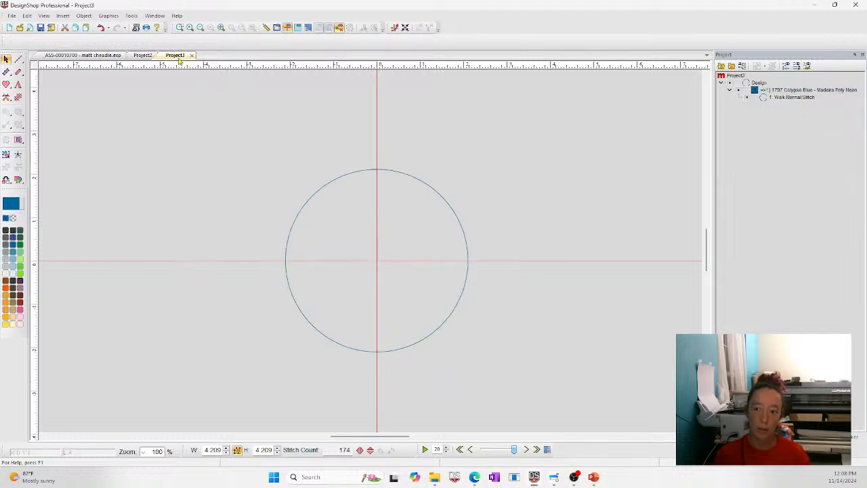
pyautogui.click(797, 98)
pyautogui.click(192, 55)
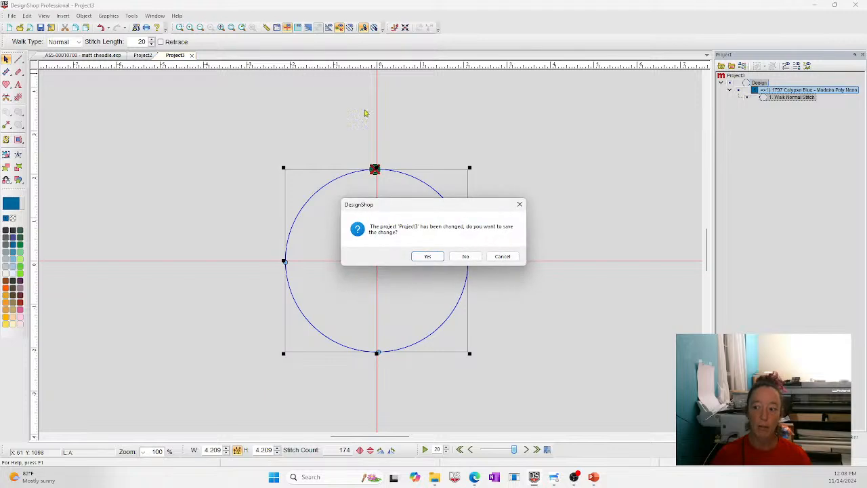
pyautogui.click(466, 254)
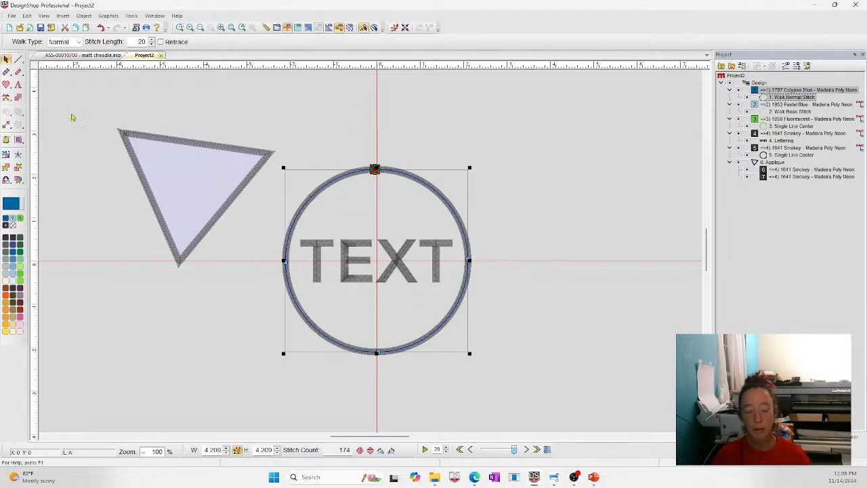
# Step: Switch to the PowerPoint slide show to read the basting stitch question and return to DesignShop
pyautogui.moveTo(554, 478)
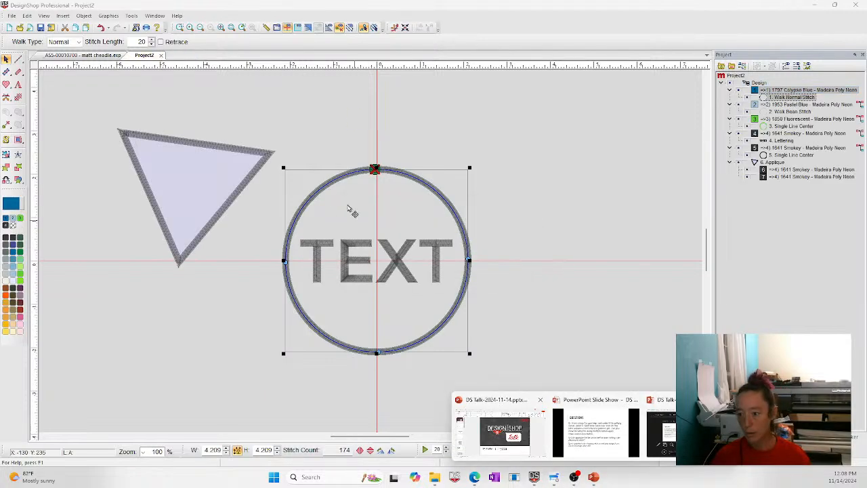
pyautogui.click(630, 400)
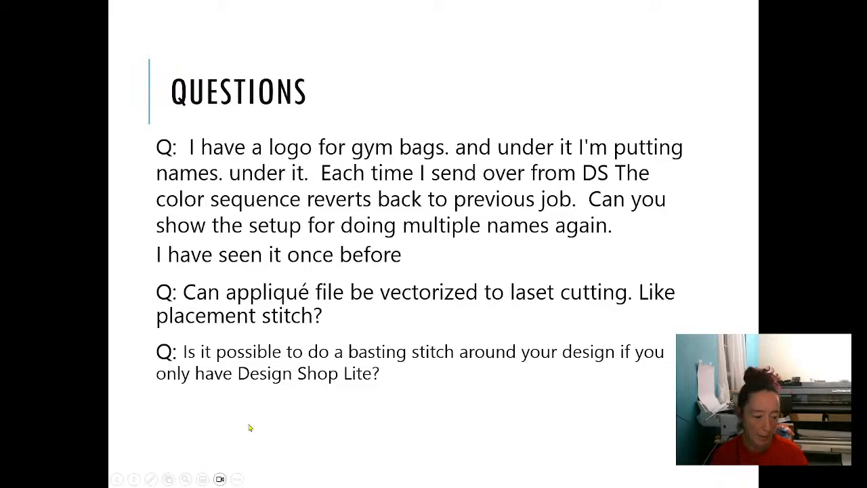
pyautogui.hotkey('alt', 'Tab')
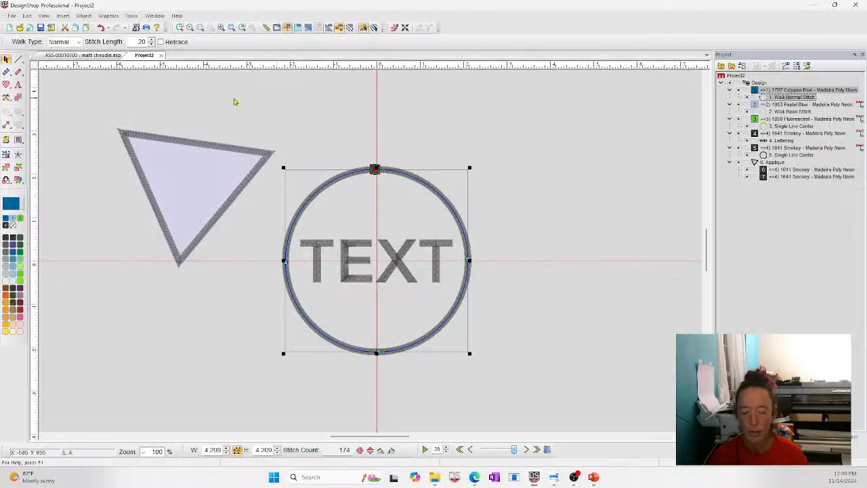
# Step: Delete the triangle appliqué beside the TEXT circle
pyautogui.moveTo(81, 84); pyautogui.dragTo(300, 318)
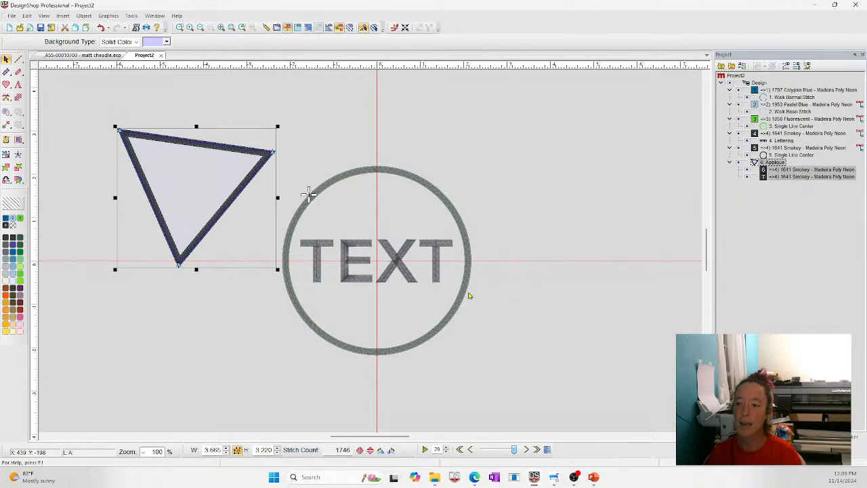
pyautogui.press('Delete')
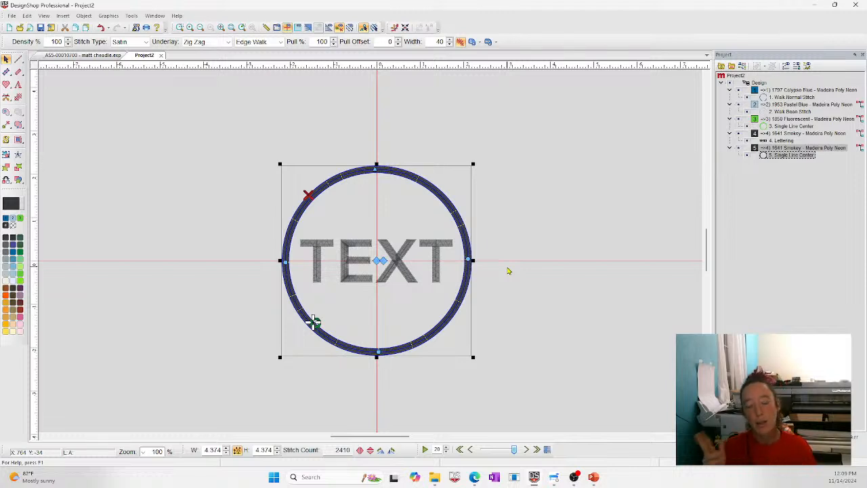
# Step: Generate one Walk Normal border around the whole TEXT circle design, offset by 50 pt, as a basting stitch
pyautogui.click(170, 197)
pyautogui.click(18, 140)
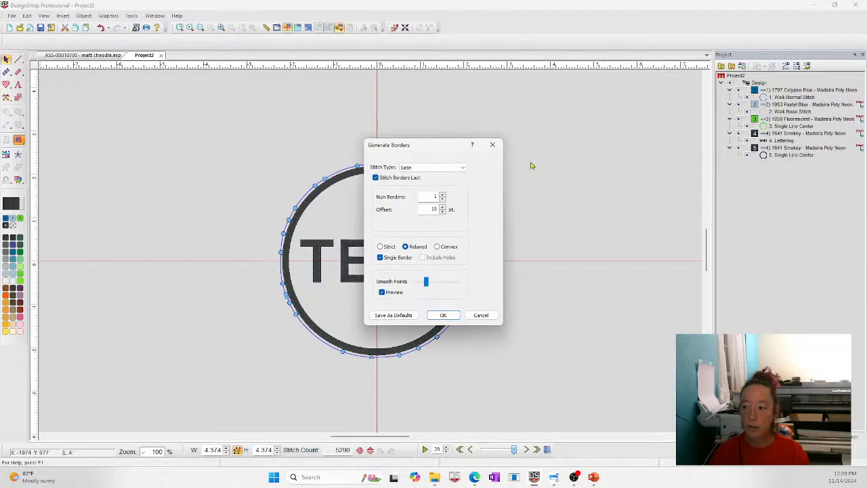
pyautogui.click(432, 167)
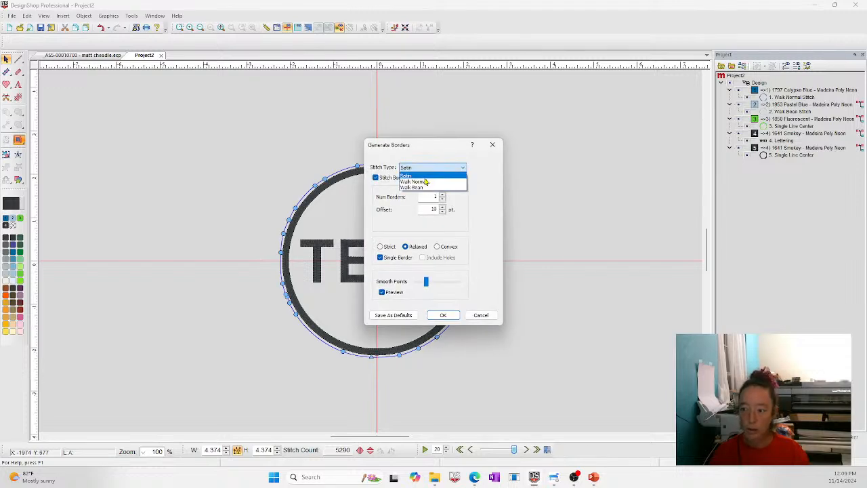
pyautogui.click(427, 181)
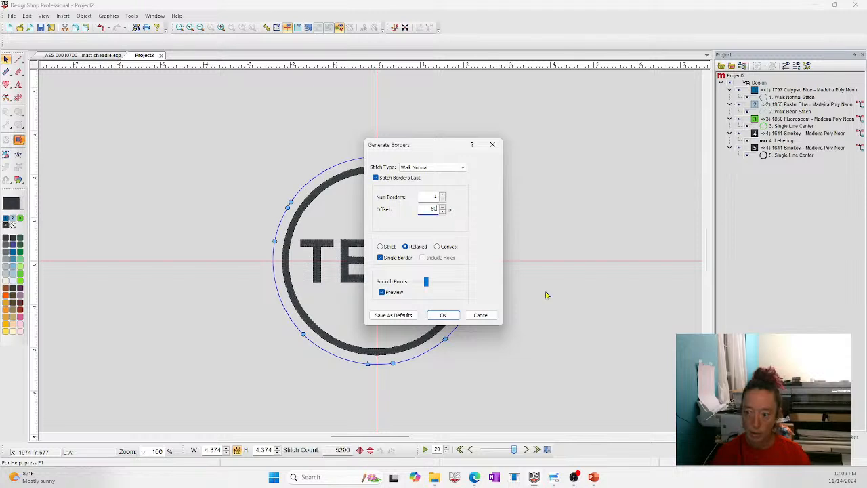
pyautogui.click(443, 315)
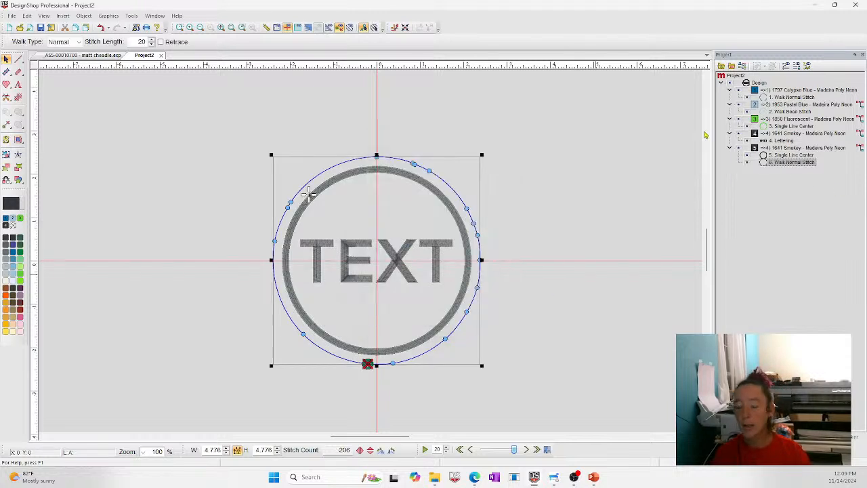
# Step: Set the border's stitch length to 50, and then reduce it to 40
pyautogui.doubleClick(140, 42)
pyautogui.write('50')
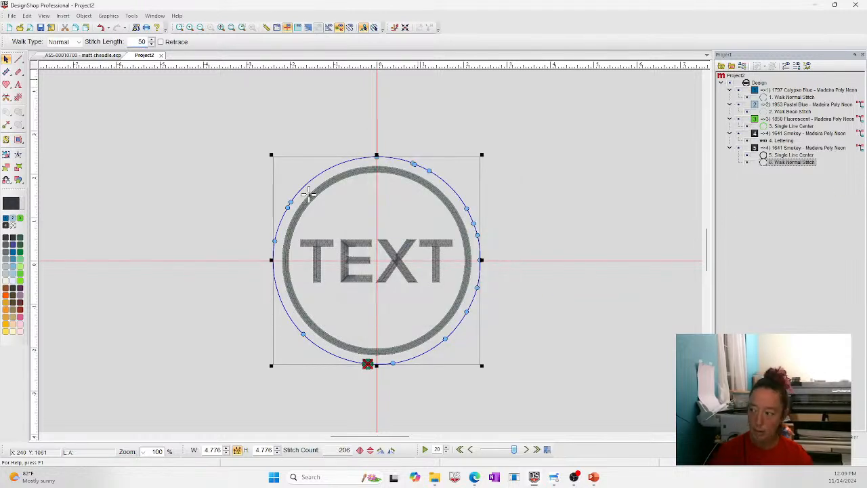
pyautogui.press('Return')
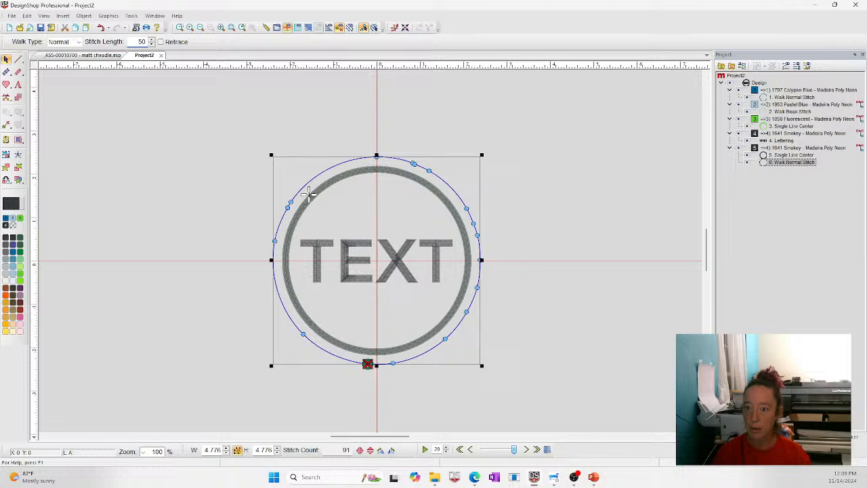
pyautogui.doubleClick(139, 41)
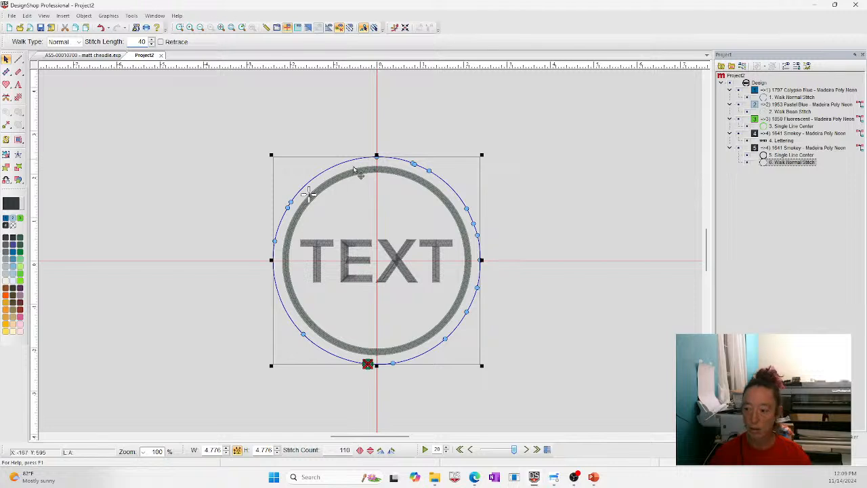
# Step: Delete the Walk Normal border generated around the TEXT circle
pyautogui.click(310, 194)
pyautogui.click(385, 158)
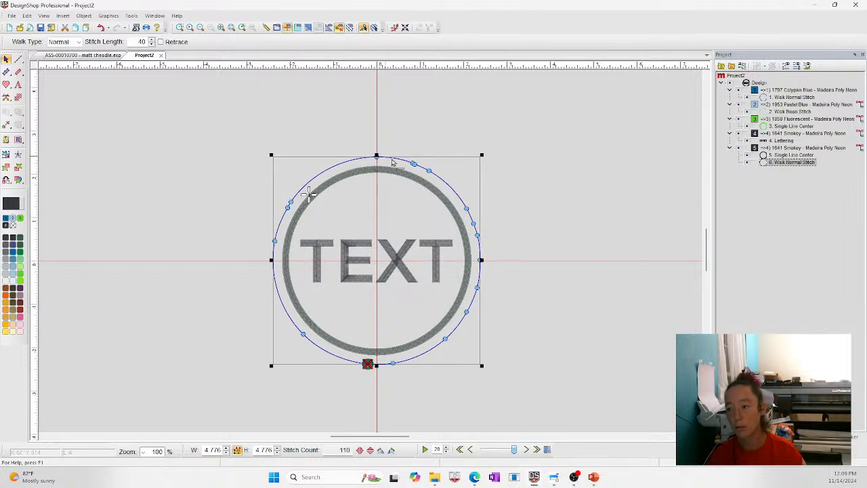
pyautogui.press('Delete')
pyautogui.click(165, 154)
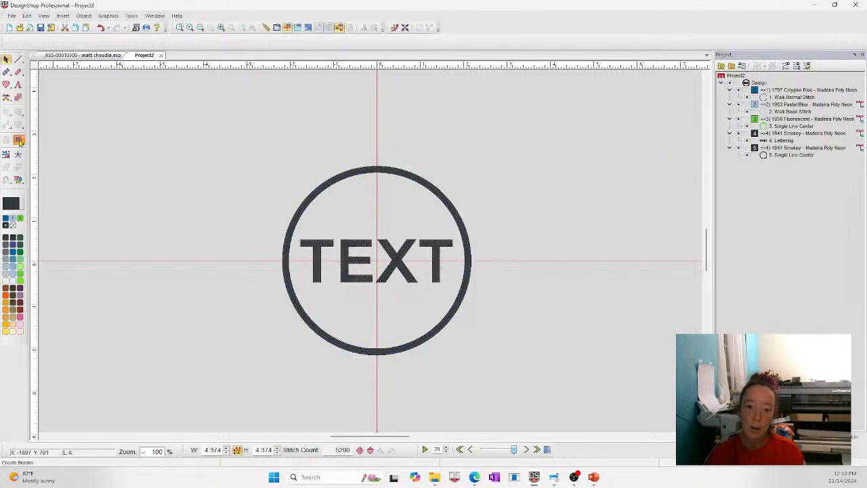
# Step: Add a Basting Stitch around the whole TEXT design with a 150 pt offset and a 45 pt stitch length
pyautogui.click(18, 140)
pyautogui.click(42, 141)
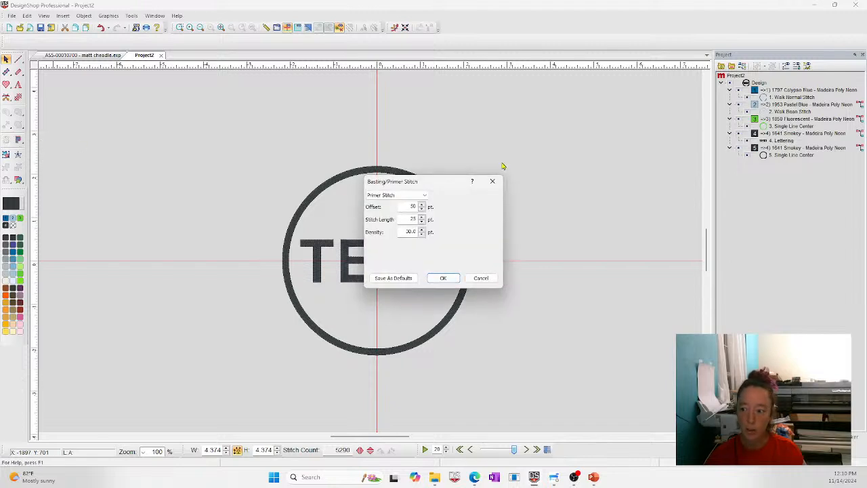
pyautogui.click(400, 195)
pyautogui.click(402, 203)
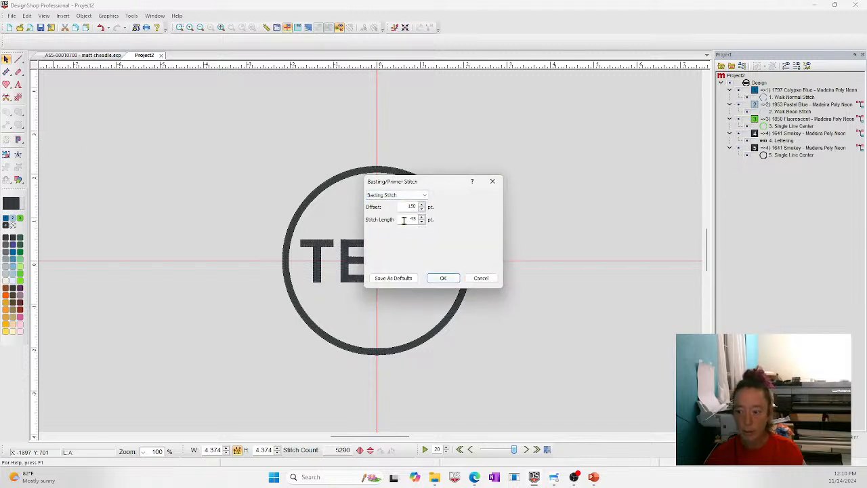
pyautogui.doubleClick(410, 206)
pyautogui.click(443, 277)
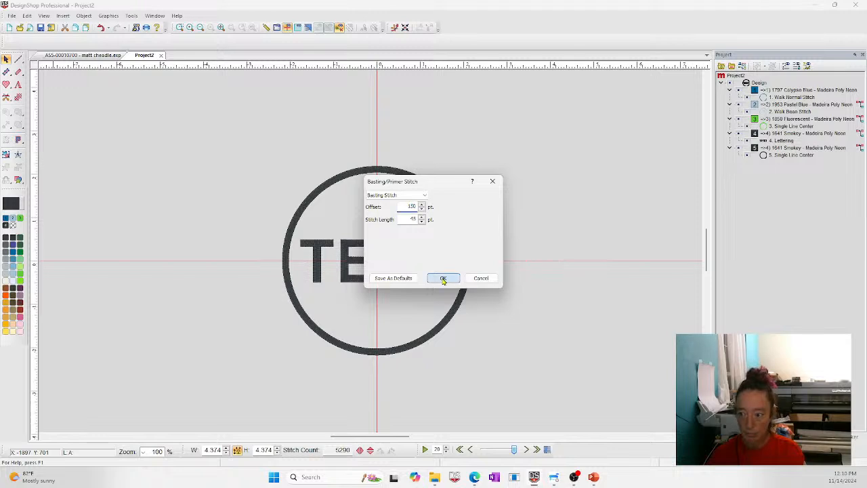
pyautogui.click(645, 298)
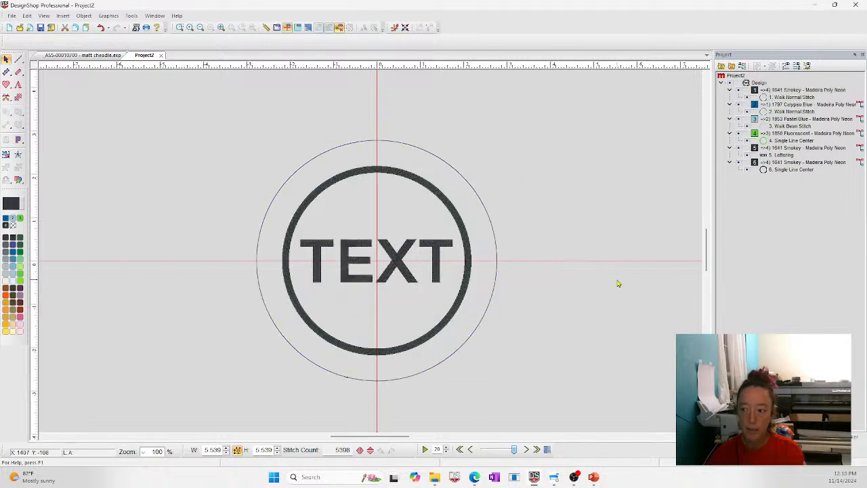
# Step: Select the generated basting stitch circle to inspect its walk properties and delete it from the design
pyautogui.click(485, 211)
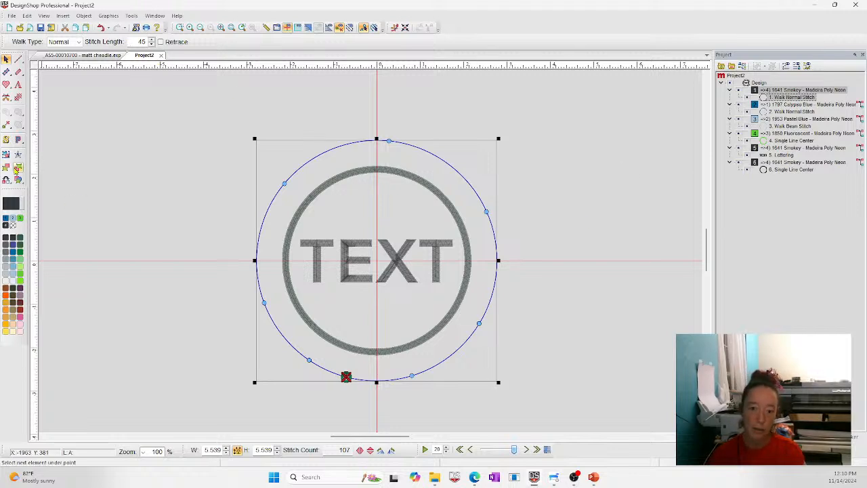
pyautogui.click(600, 174)
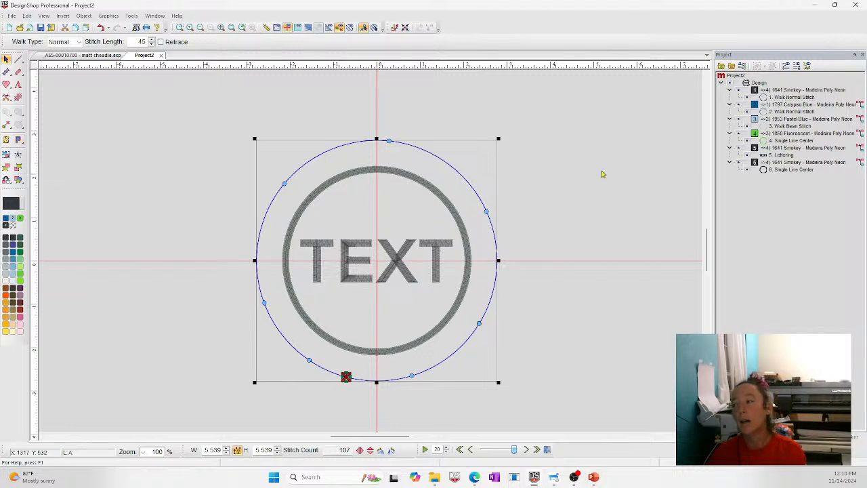
pyautogui.click(459, 170)
pyautogui.press('Delete')
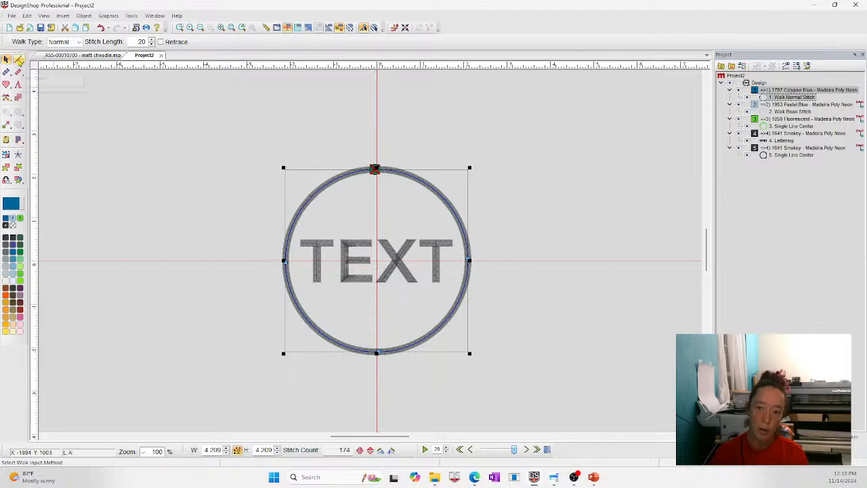
# Step: Draw a closed circular Walk Stitch by hand around the TEXT circle, about 5.65 by 5.56 inches
pyautogui.click(19, 61)
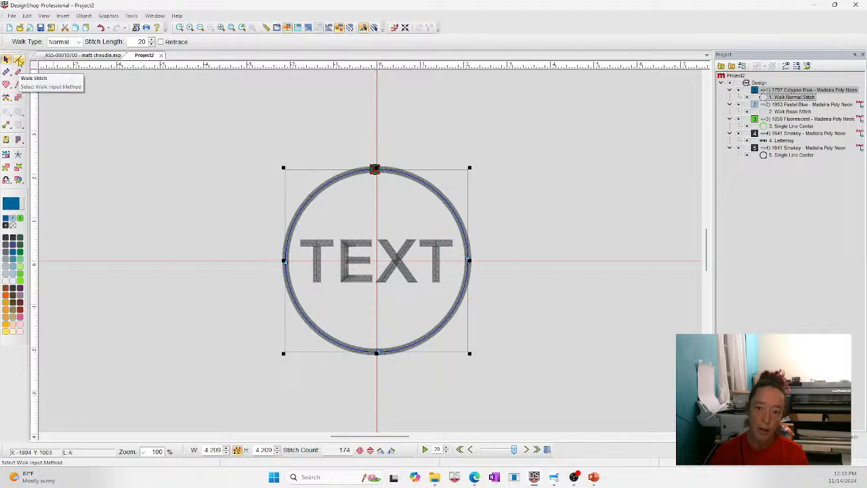
pyautogui.click(311, 162)
pyautogui.click(378, 144)
pyautogui.click(486, 211)
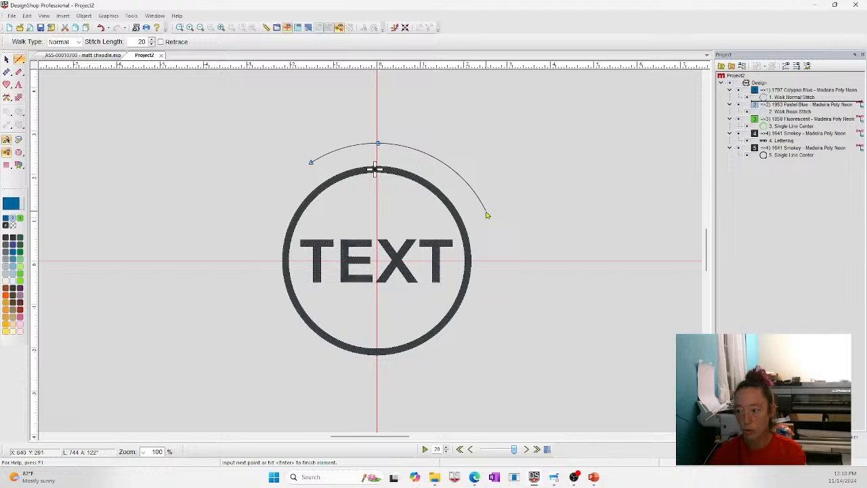
pyautogui.click(452, 362)
pyautogui.click(327, 372)
pyautogui.click(253, 281)
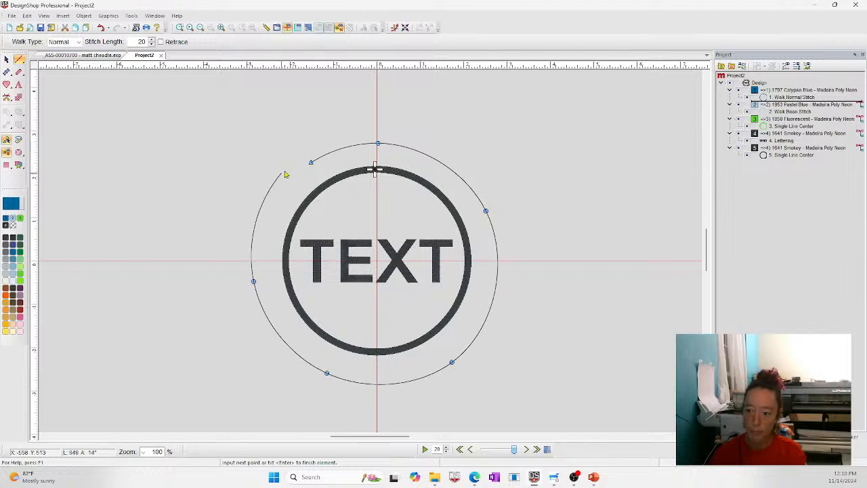
pyautogui.click(310, 162)
pyautogui.press('Return')
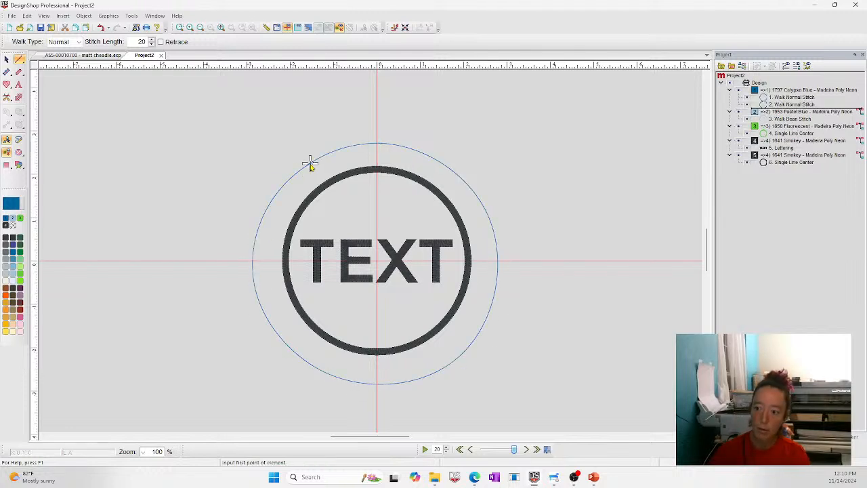
pyautogui.press('Escape')
# Step: Set the hand-drawn outer circle's stitch length to 45
pyautogui.doubleClick(143, 41)
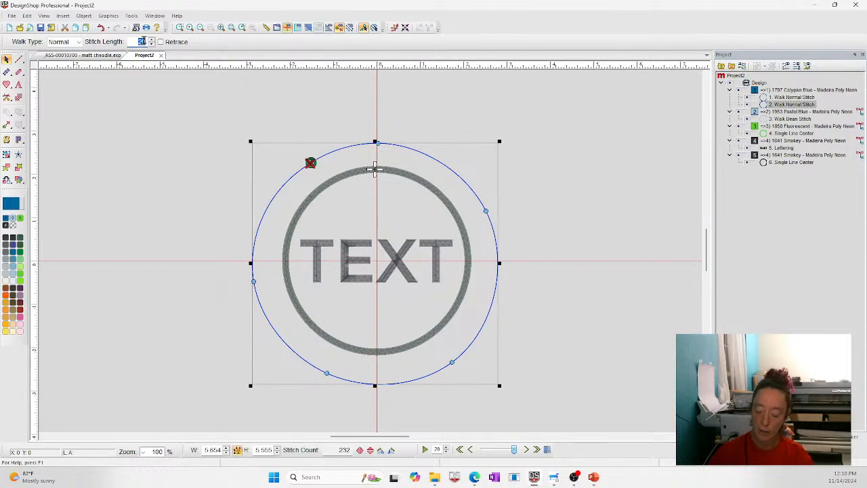
pyautogui.write('45')
pyautogui.click(174, 145)
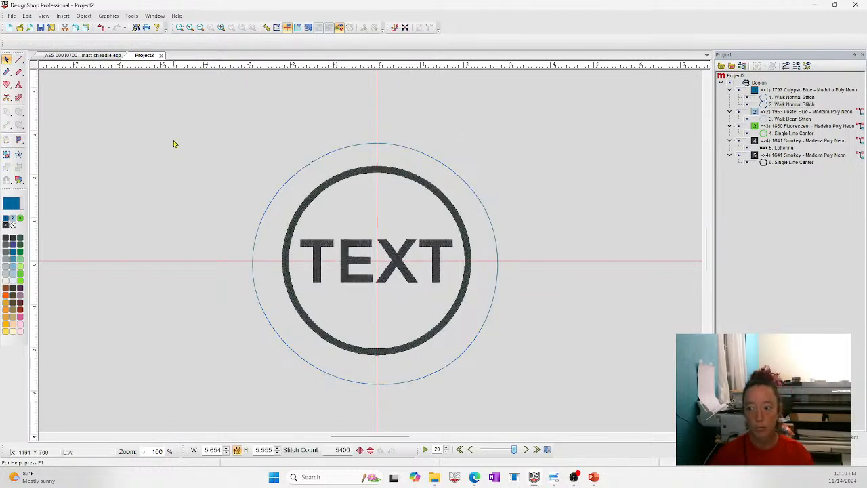
pyautogui.click(401, 147)
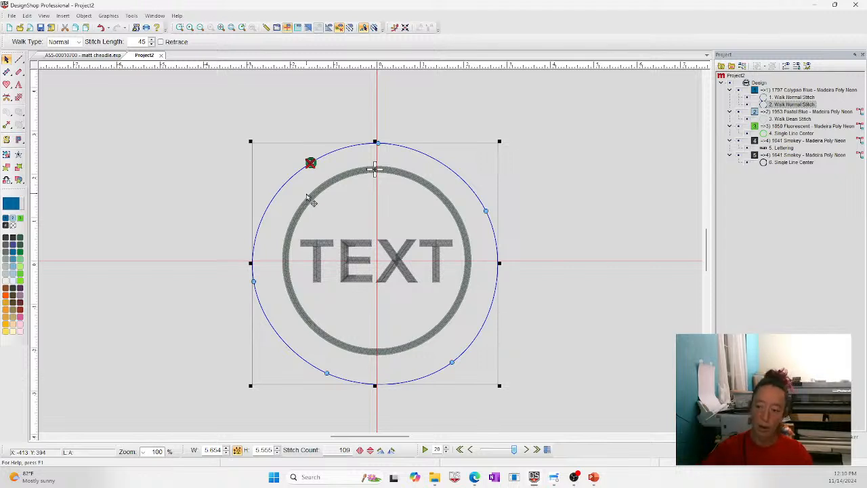
pyautogui.click(567, 231)
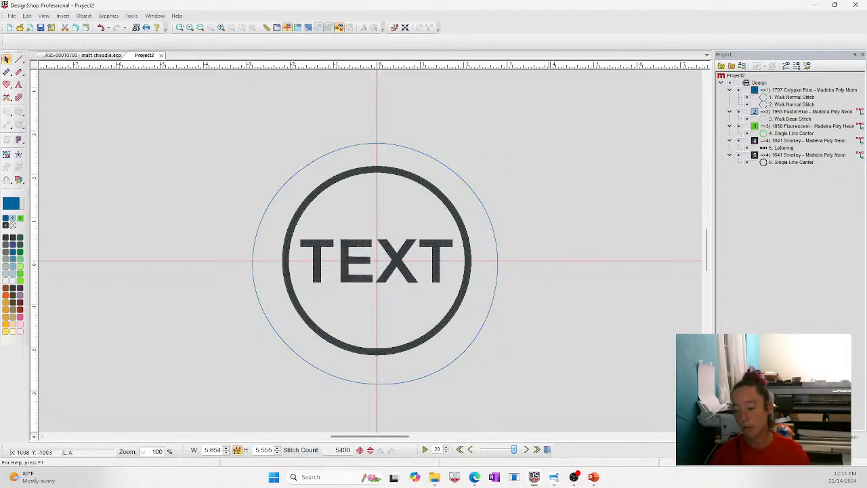
# Step: Close Project2 with the TEXT appliqué design without saving its changes
pyautogui.moveTo(594, 478)
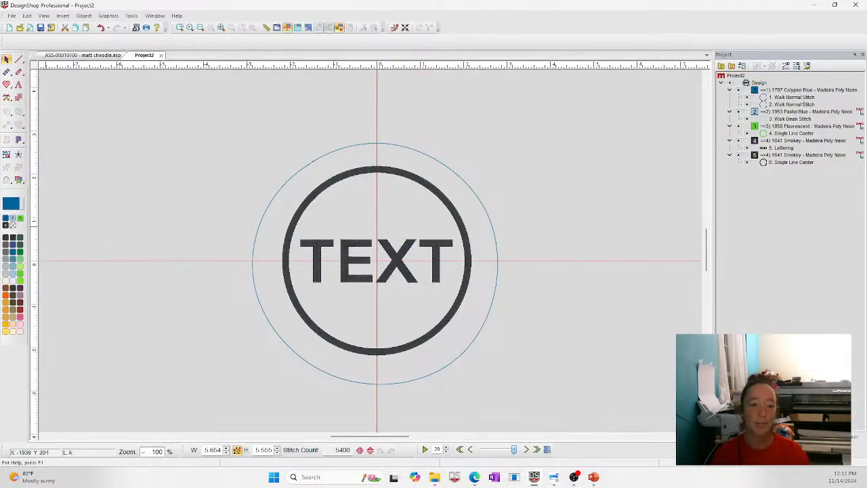
pyautogui.click(161, 55)
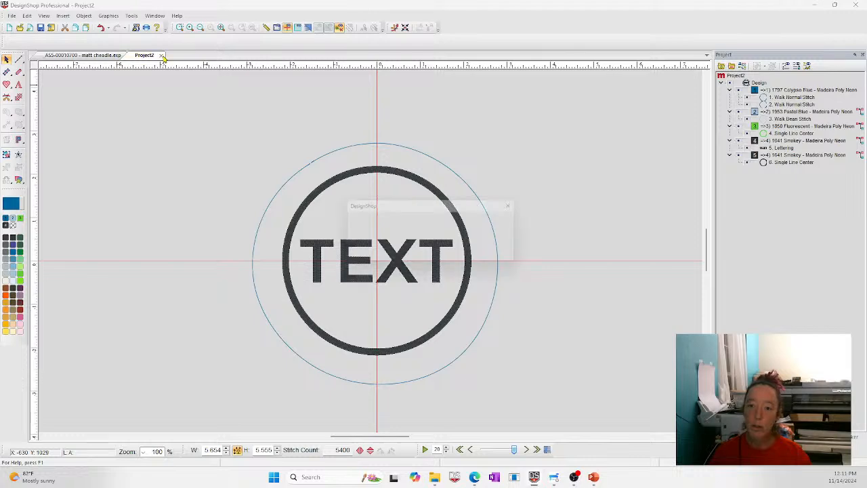
pyautogui.click(465, 258)
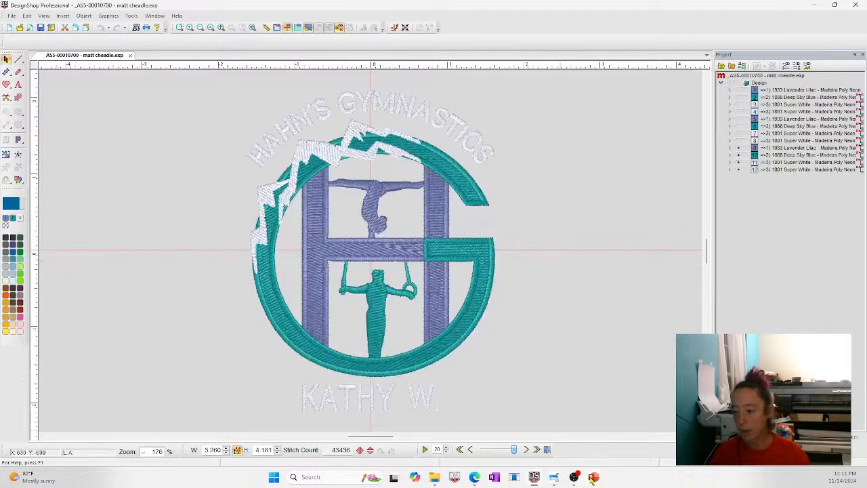
# Step: Switch to the PowerPoint slide show and advance to the slide on additional ways to submit questions
pyautogui.moveTo(593, 478)
pyautogui.click(579, 423)
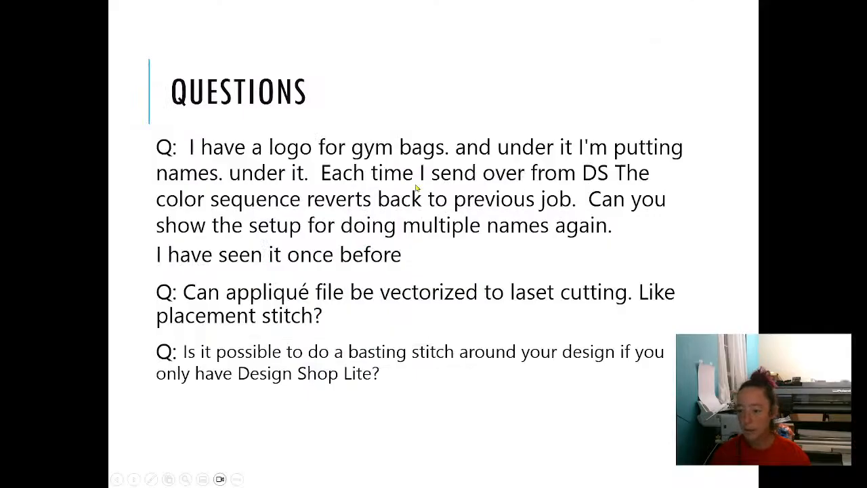
pyautogui.click(375, 372)
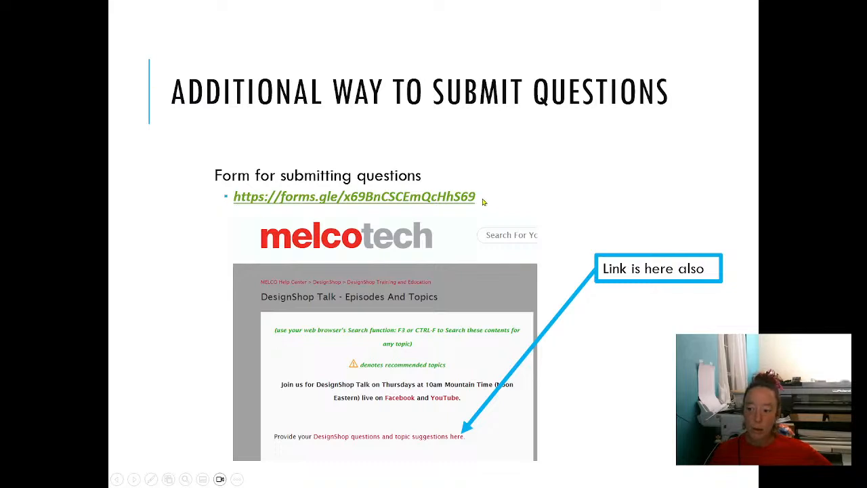
pyautogui.click(188, 230)
pyautogui.press('Left')
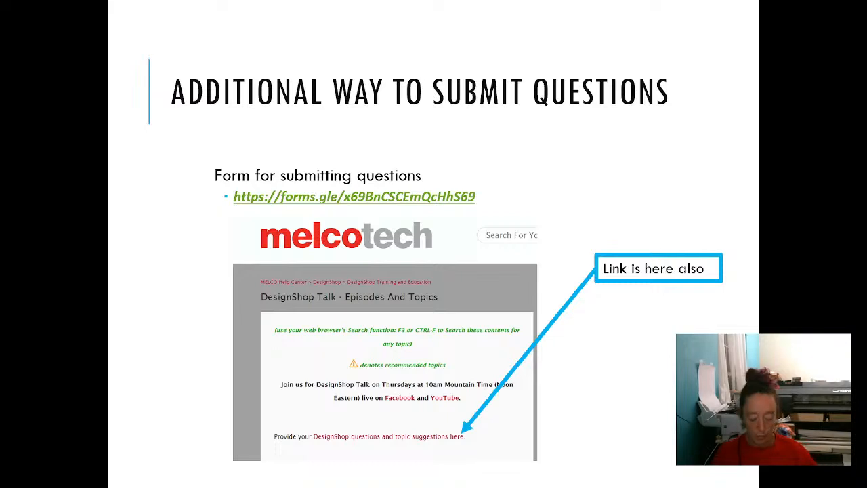
# Step: Switch to the browser and open the DesignShop Talk - Episodes and Topics article in the Melco Help Center's DesignShop section
pyautogui.moveTo(2, 101); pyautogui.dragTo(535, 70)
pyautogui.doubleClick(535, 71)
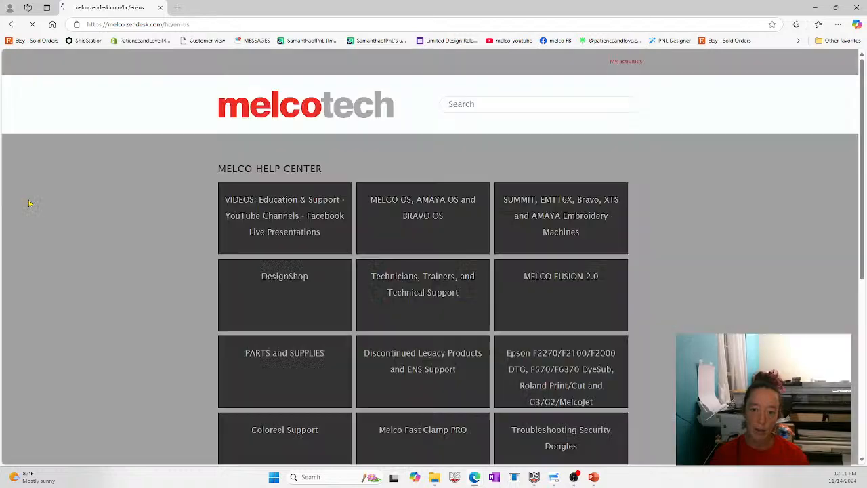
pyautogui.click(284, 282)
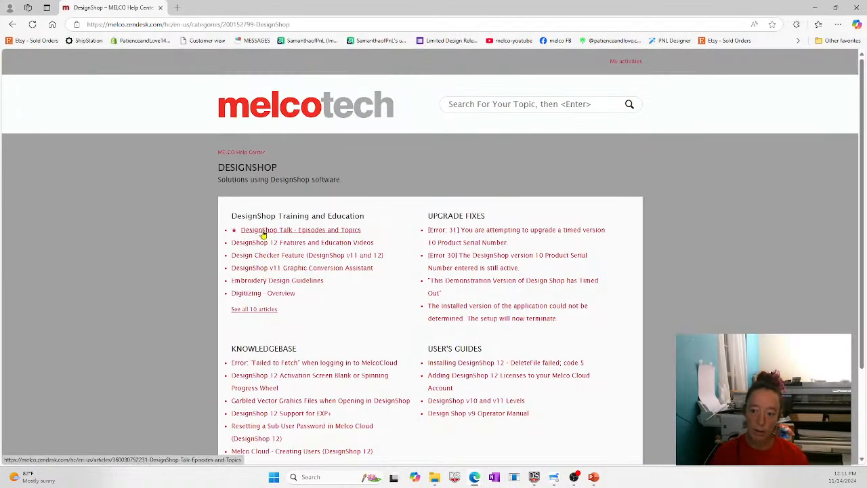
pyautogui.click(264, 233)
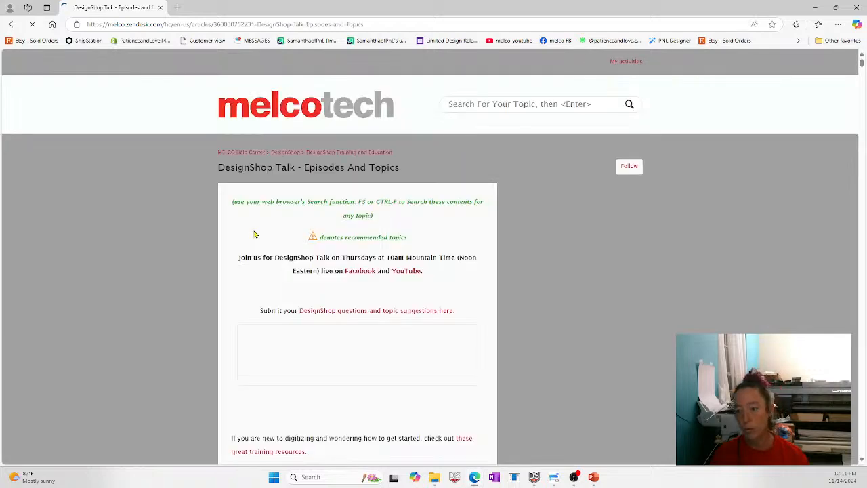
# Step: Open the DesignShop questions and topic suggestions form from the article, review its fields, and close the form
pyautogui.scroll(-2, 371, 404)
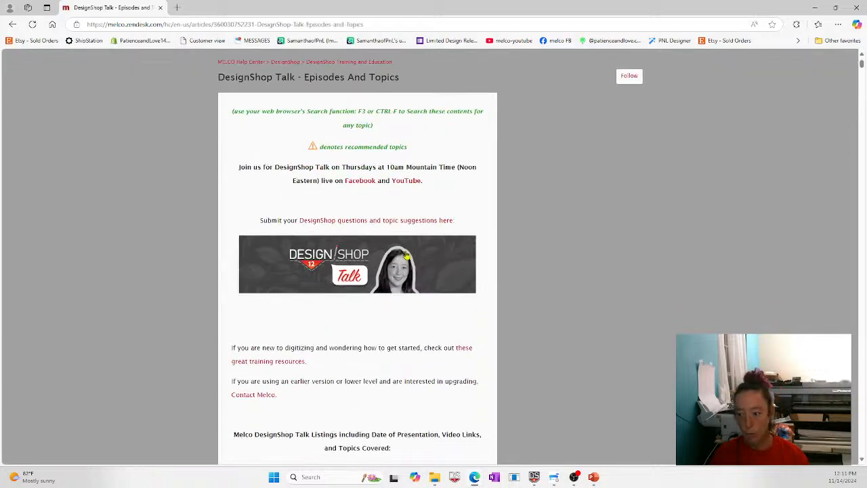
pyautogui.click(393, 224)
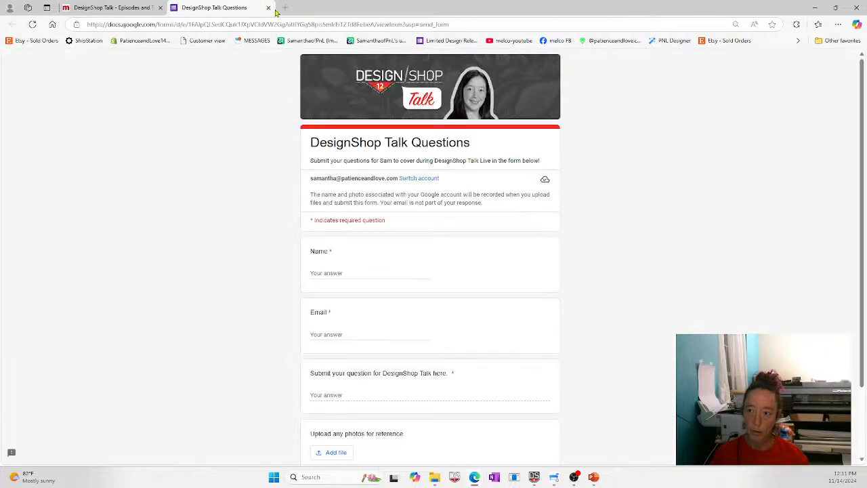
pyautogui.scroll(-2, 389, 274)
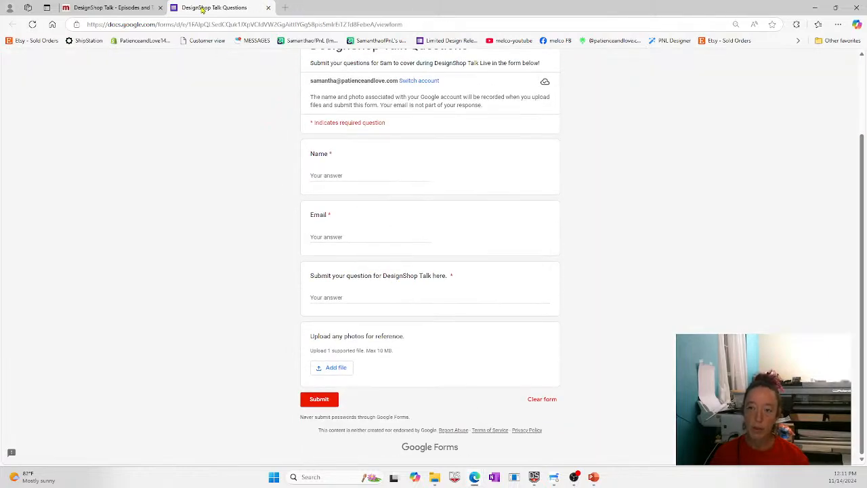
pyautogui.click(269, 8)
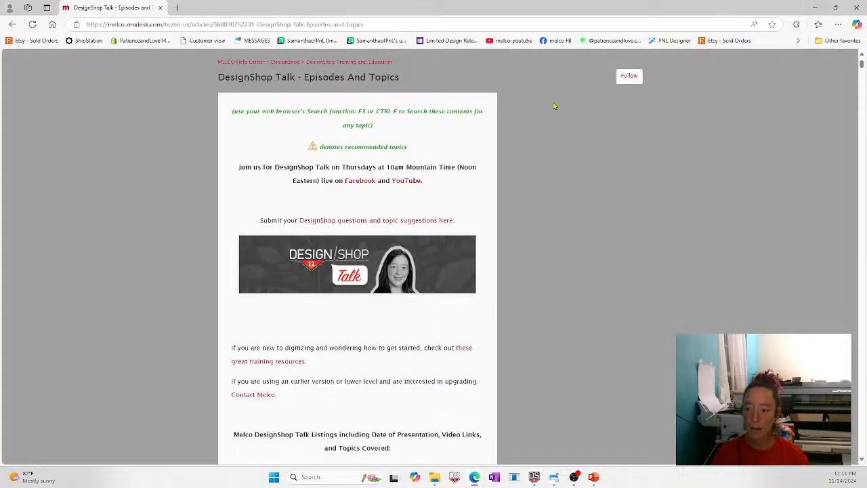
# Step: Return to the PowerPoint slide show and advance to the DesignShop Talk title slide
pyautogui.hotkey('alt', 'Tab')
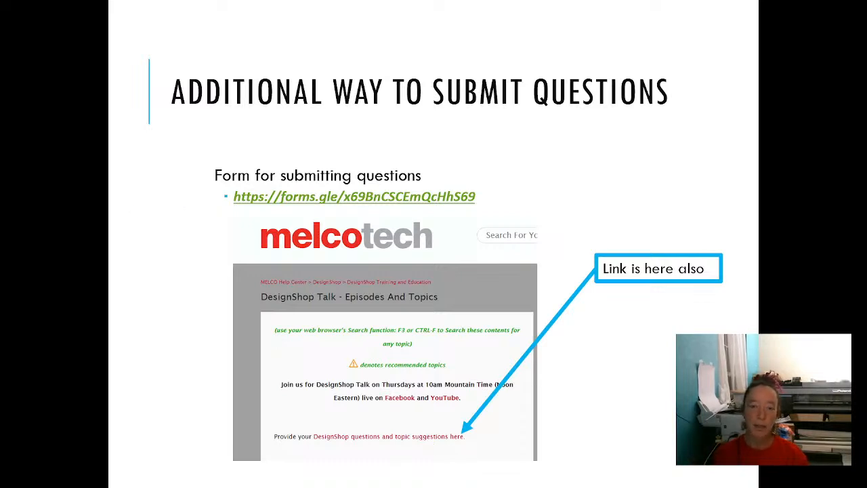
pyautogui.click(300, 88)
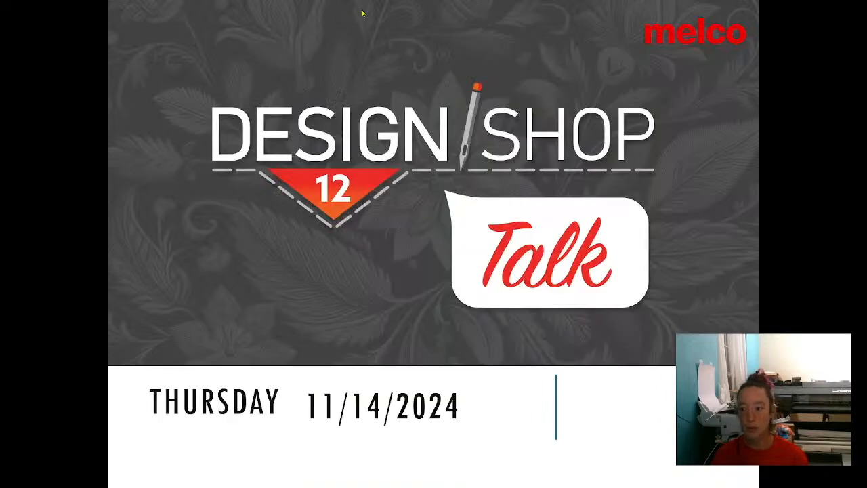
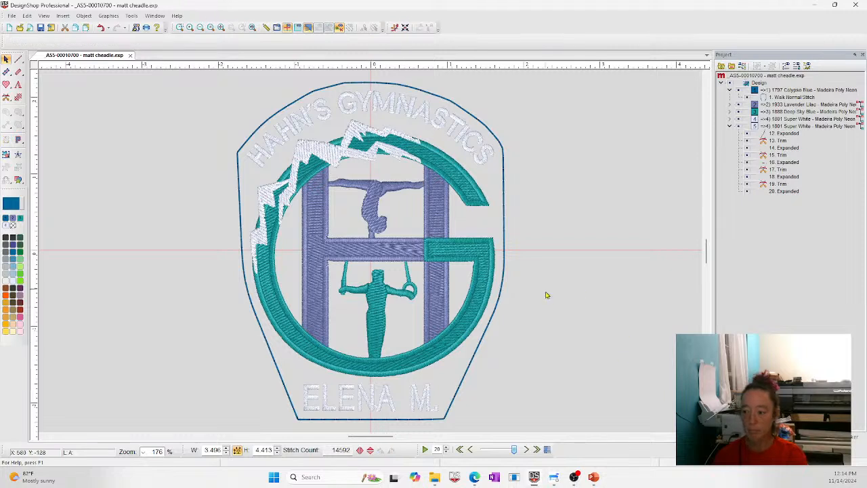
# Step: Change the shield-shaped outline around the gymnastics logo to a Decorative walk stitch with a Faux Patch Border pattern
pyautogui.click(494, 323)
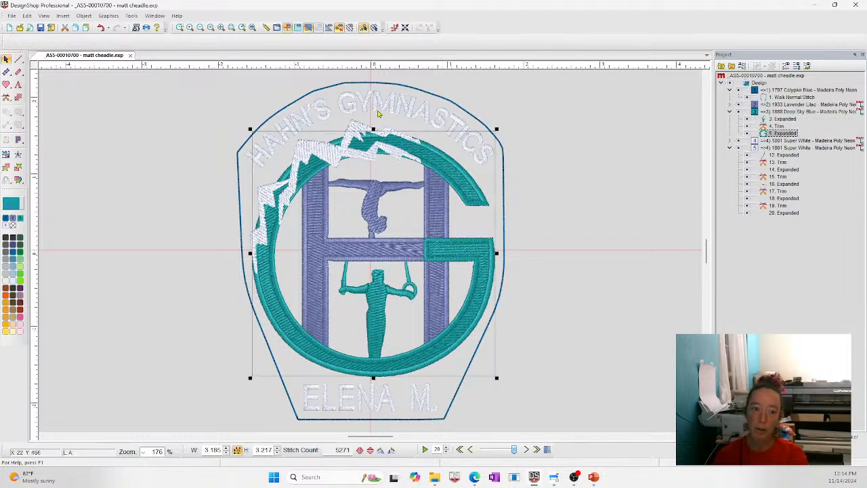
pyautogui.click(265, 119)
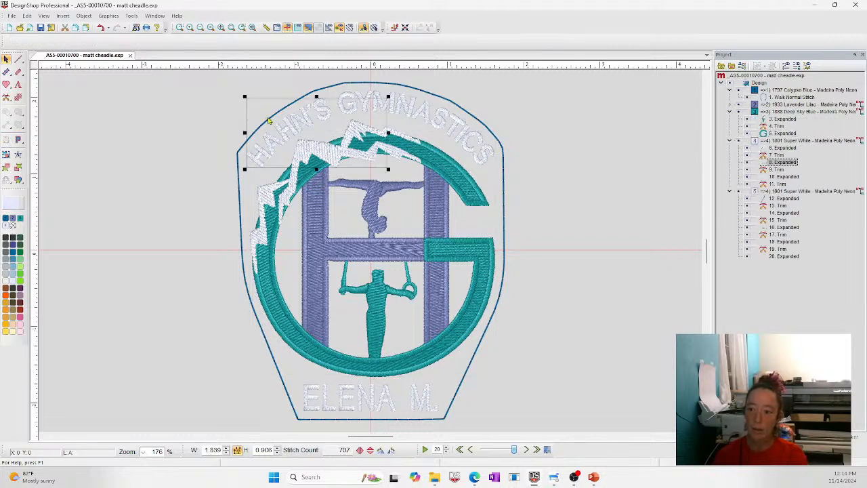
pyautogui.click(505, 161)
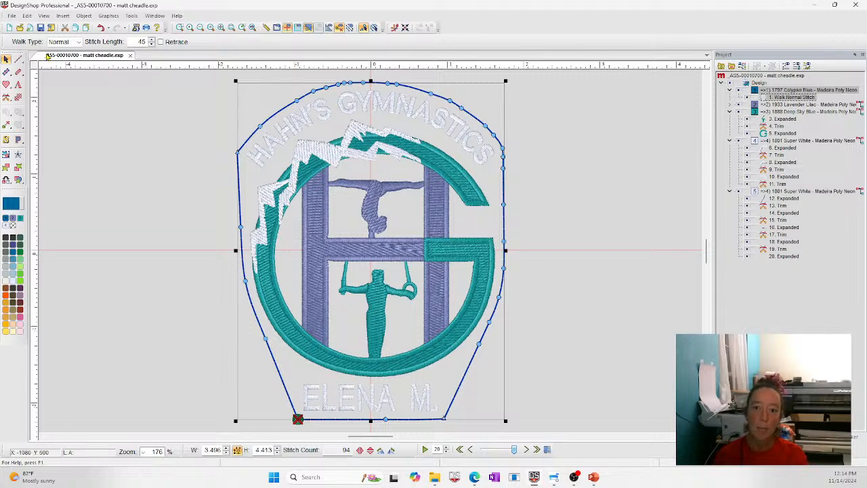
pyautogui.click(64, 42)
pyautogui.click(64, 73)
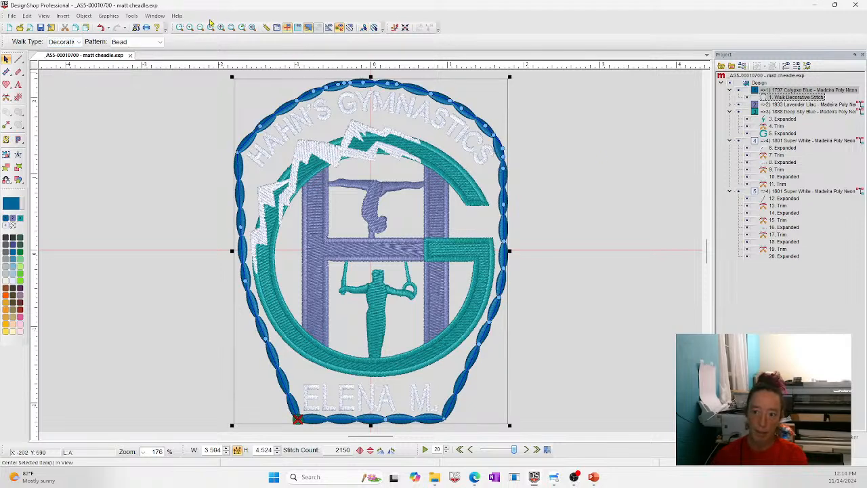
pyautogui.click(138, 42)
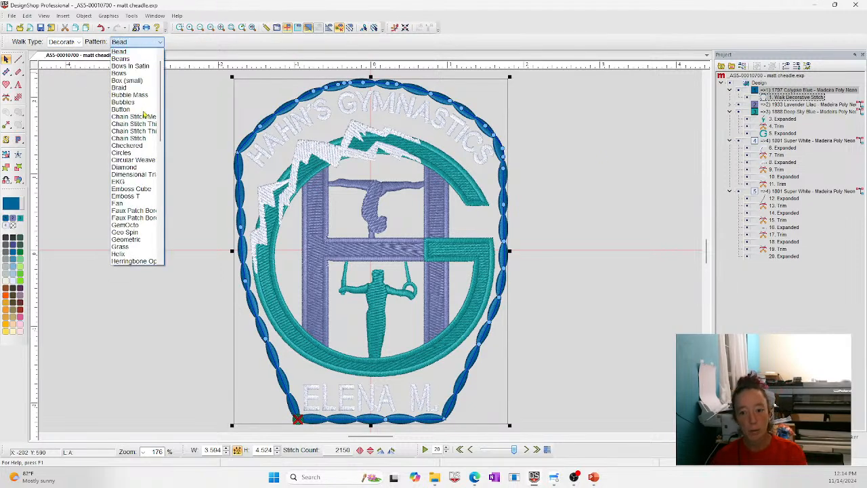
pyautogui.click(141, 214)
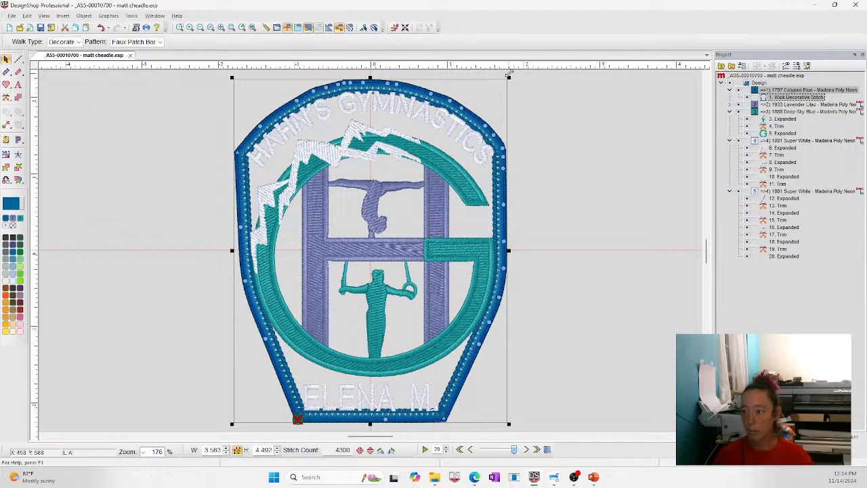
# Step: Enlarge the patch border proportionally to about 3.86 × 4.84 in so it clears the lettering, and inspect the whole design
pyautogui.moveTo(508, 76); pyautogui.dragTo(521, 64)
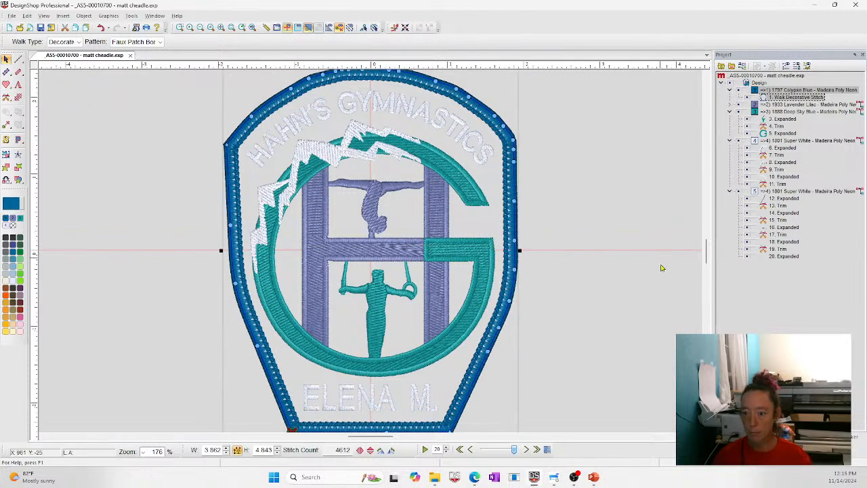
pyautogui.click(651, 332)
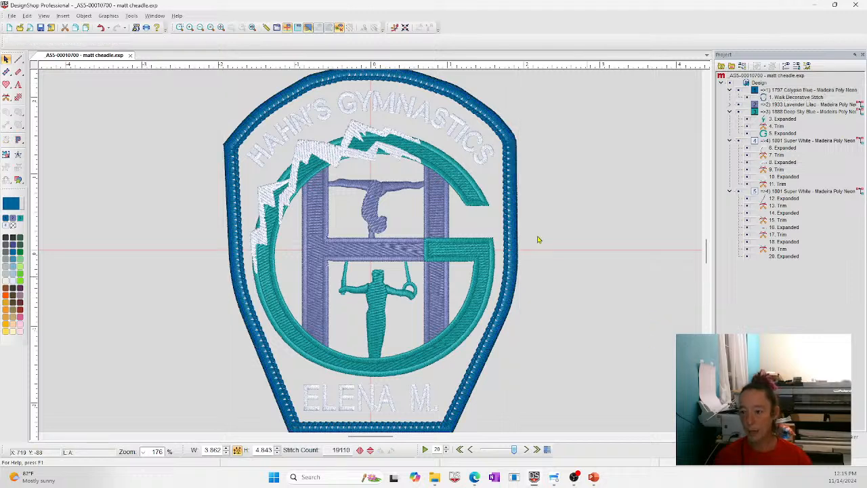
pyautogui.click(221, 27)
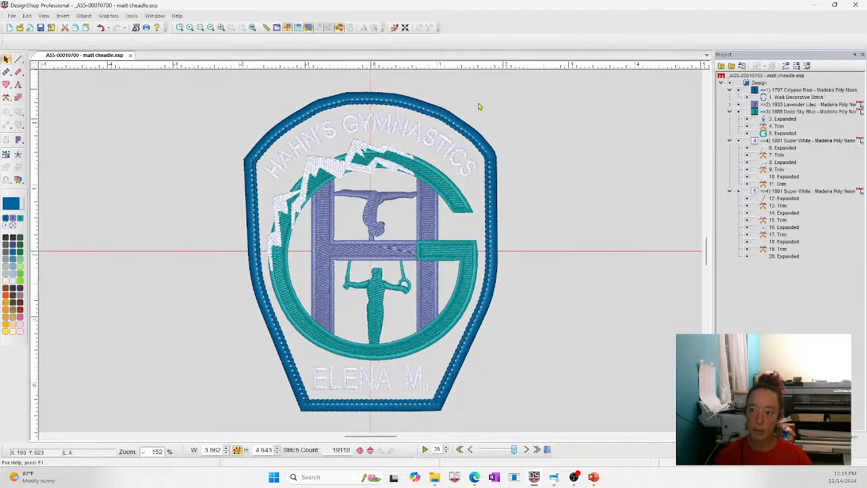
pyautogui.click(493, 256)
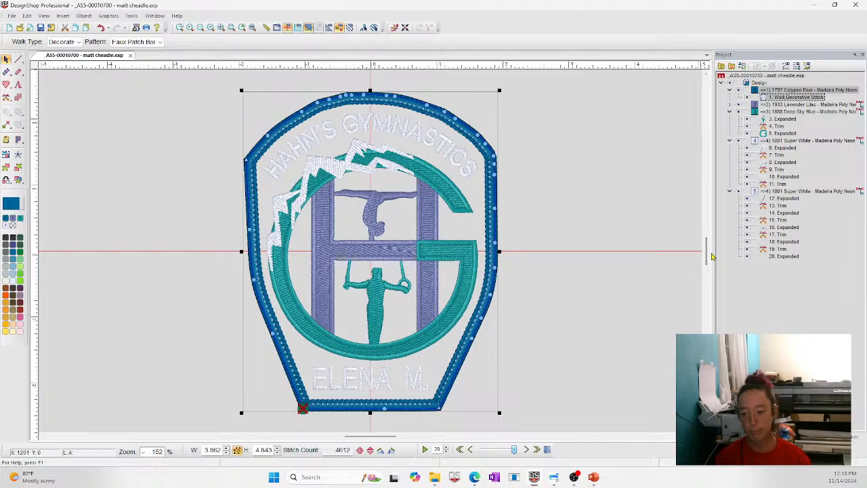
pyautogui.click(666, 267)
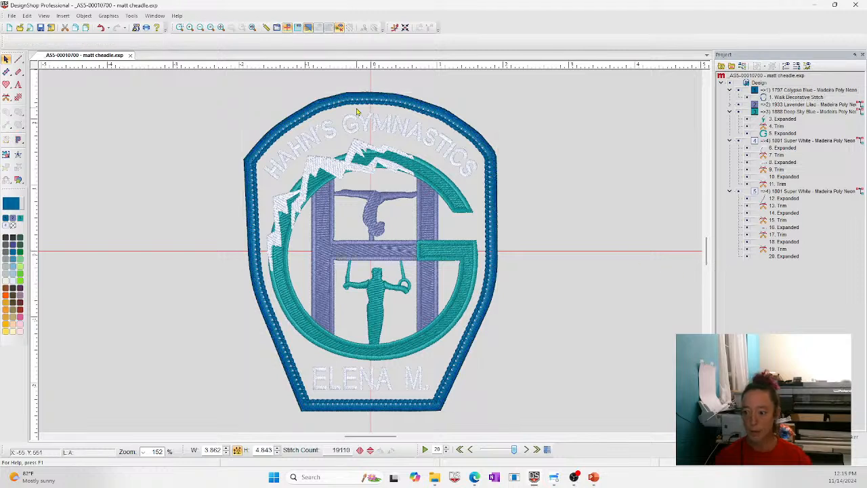
# Step: Open the sailboat design 59111.ofm from the Legacy Designs folder inside Designs on the C: drive
pyautogui.click(11, 16)
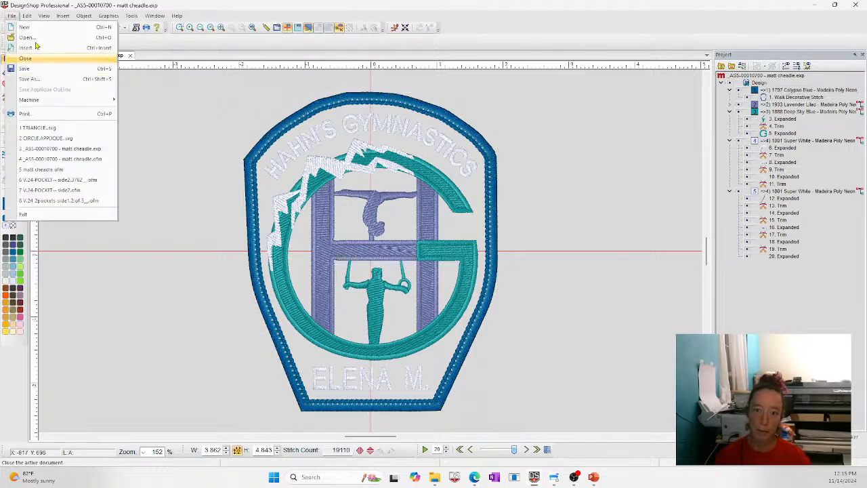
pyautogui.click(27, 39)
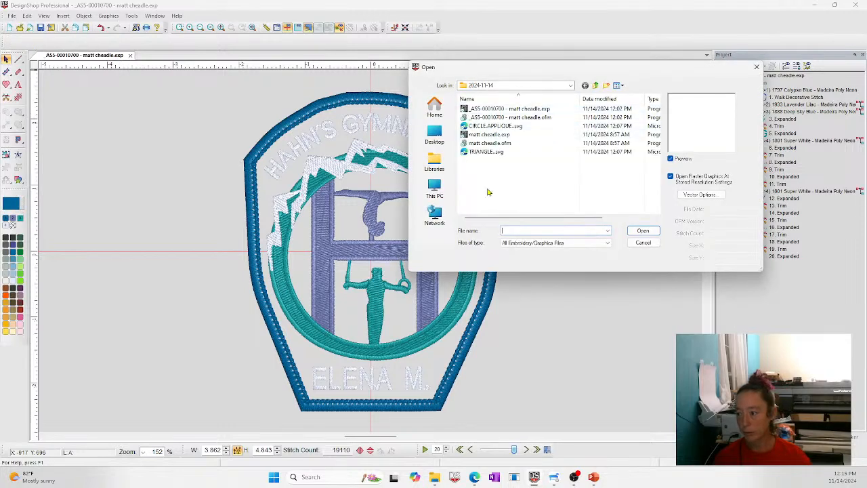
pyautogui.click(571, 86)
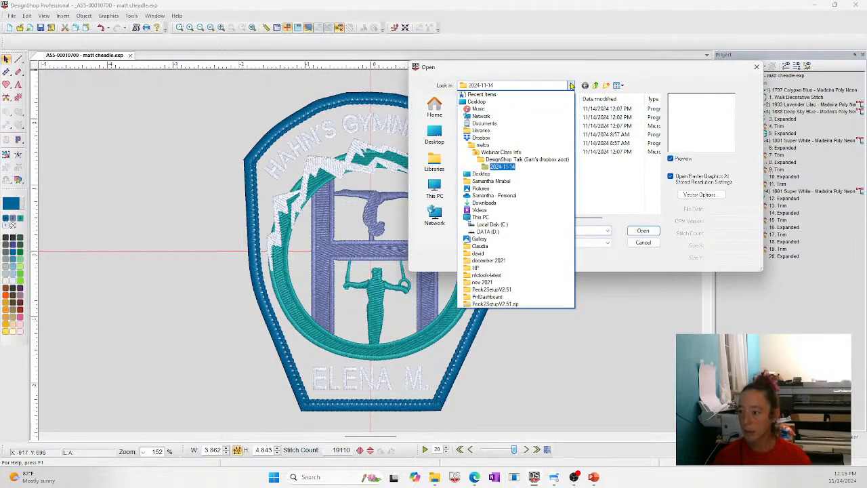
pyautogui.click(491, 224)
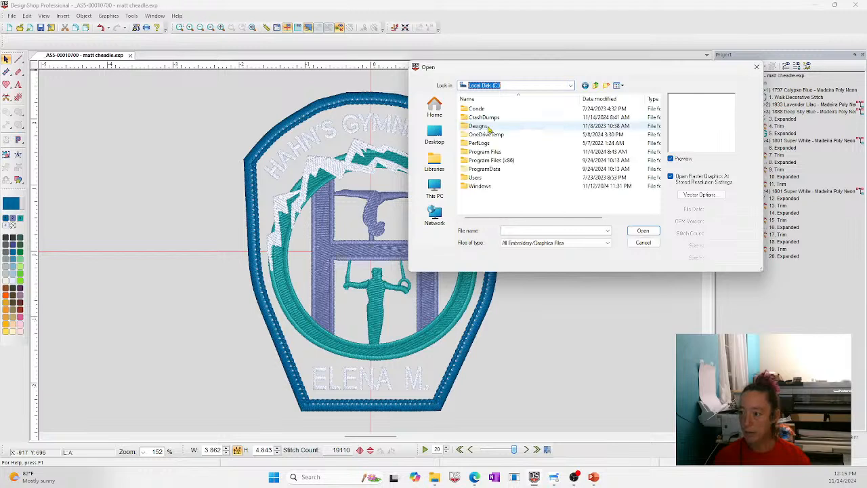
pyautogui.doubleClick(486, 127)
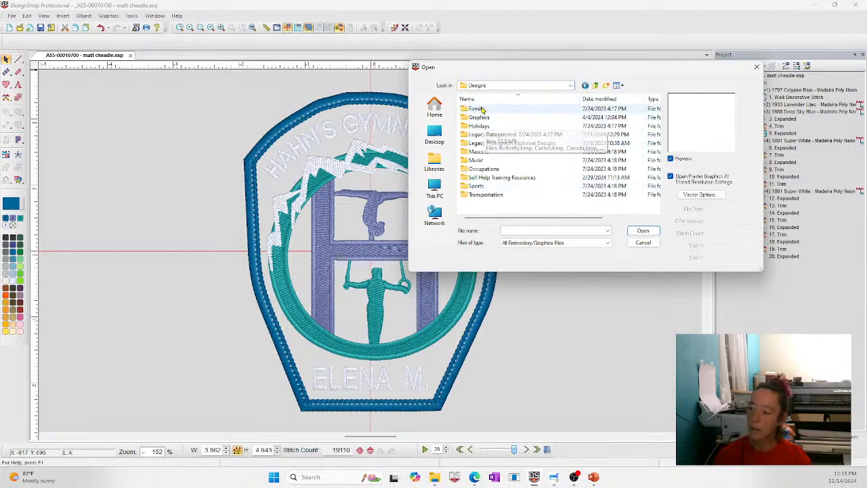
pyautogui.doubleClick(487, 134)
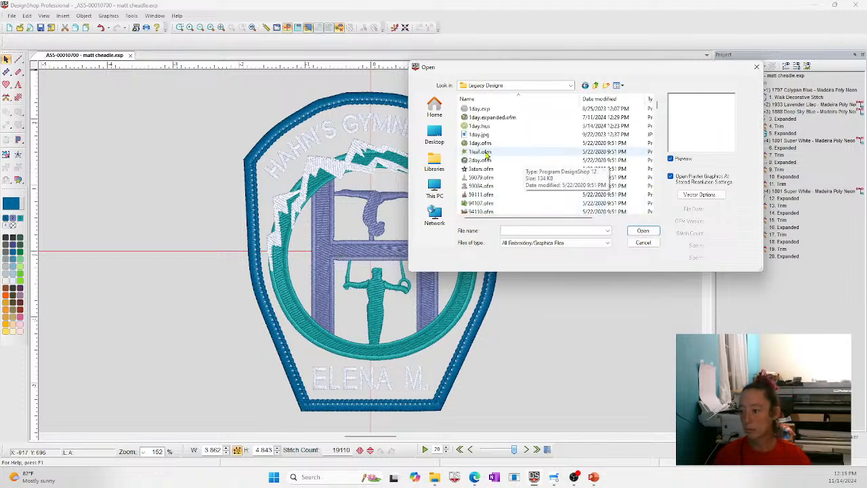
pyautogui.click(481, 195)
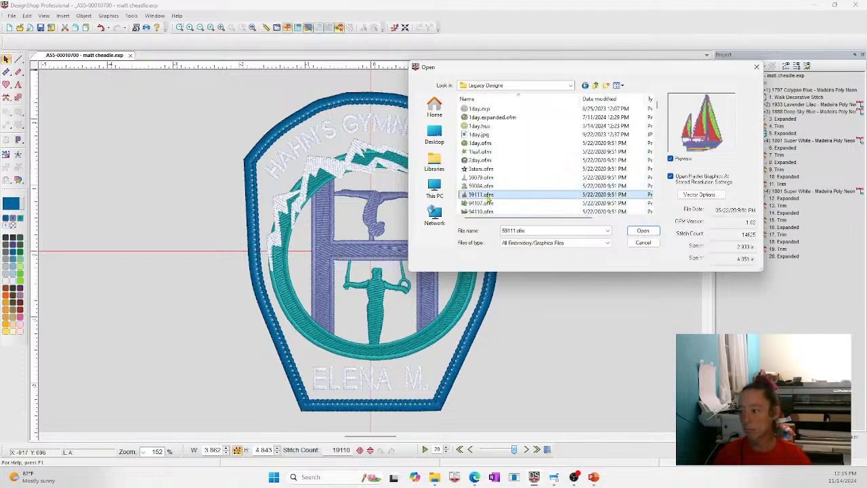
pyautogui.click(643, 231)
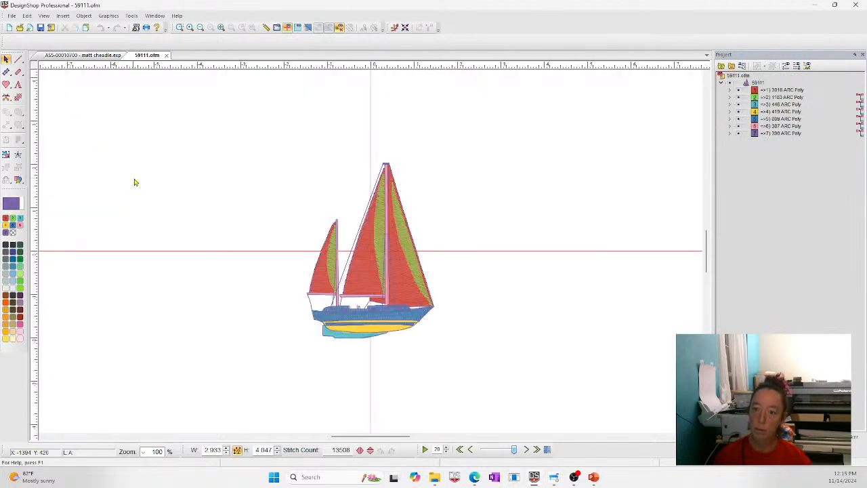
# Step: Generate a single Relaxed Walk Bean border around the sailboat with a 50 pt offset, and smooth its notch between the sails
pyautogui.click(19, 144)
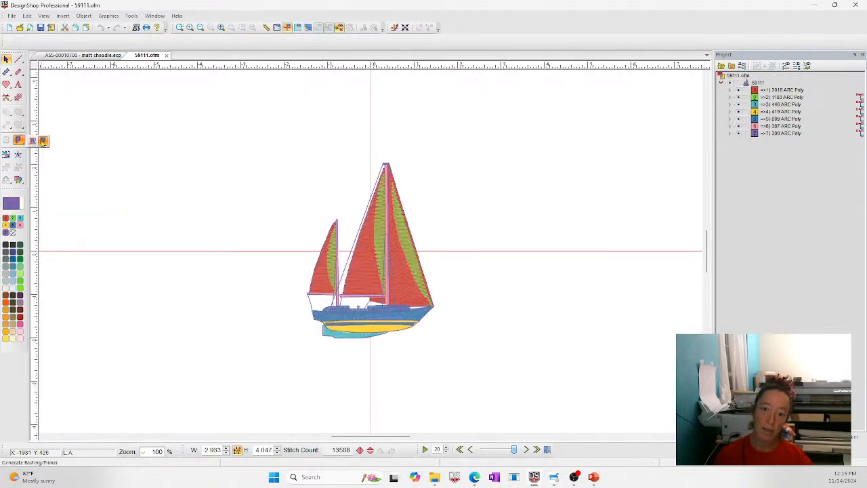
pyautogui.click(32, 143)
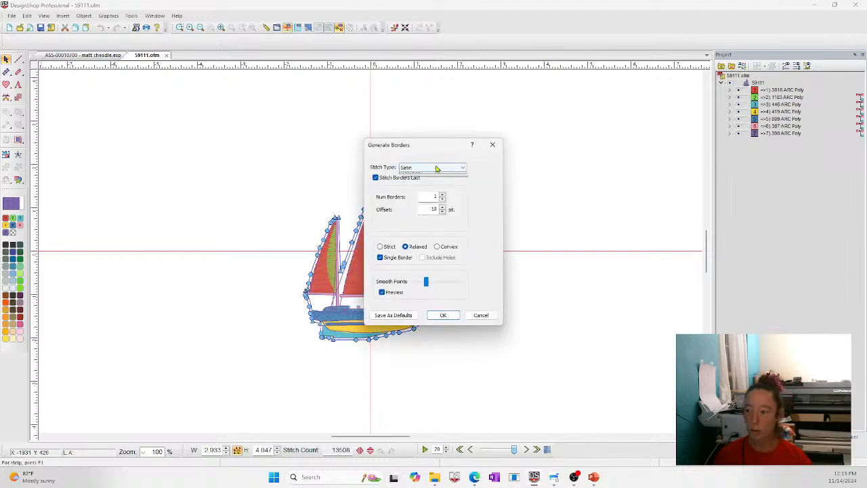
pyautogui.click(437, 168)
pyautogui.click(427, 193)
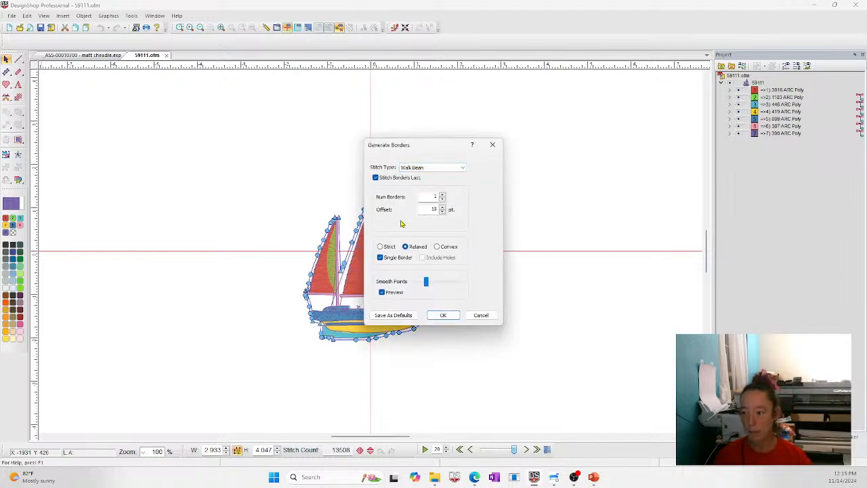
pyautogui.click(385, 248)
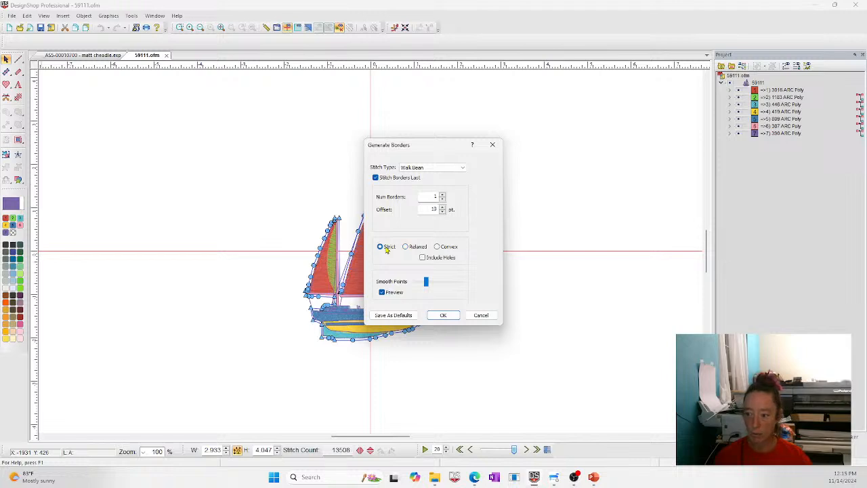
pyautogui.click(407, 247)
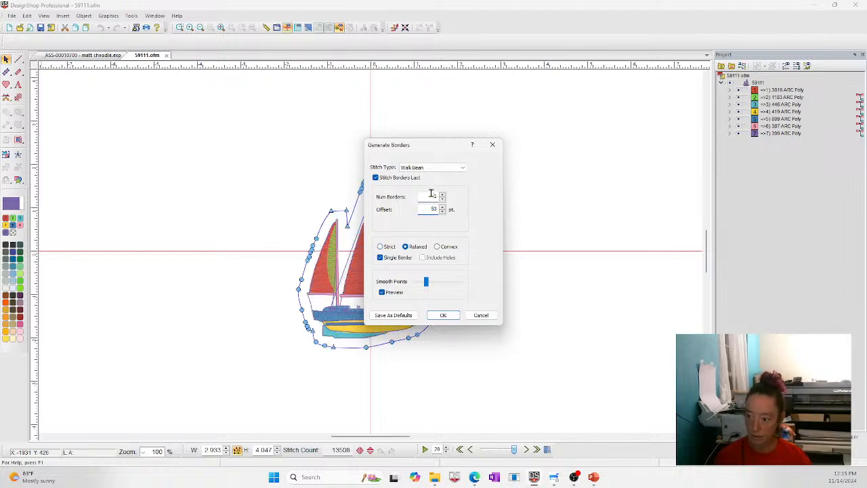
pyautogui.click(443, 316)
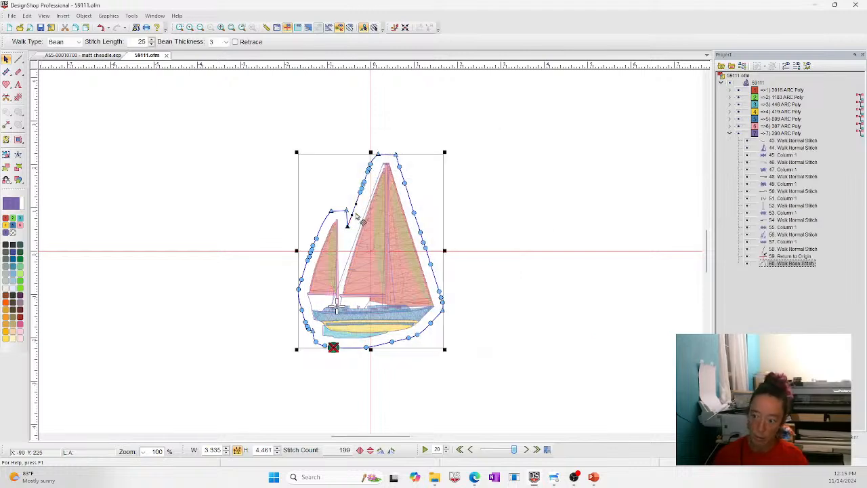
pyautogui.click(613, 310)
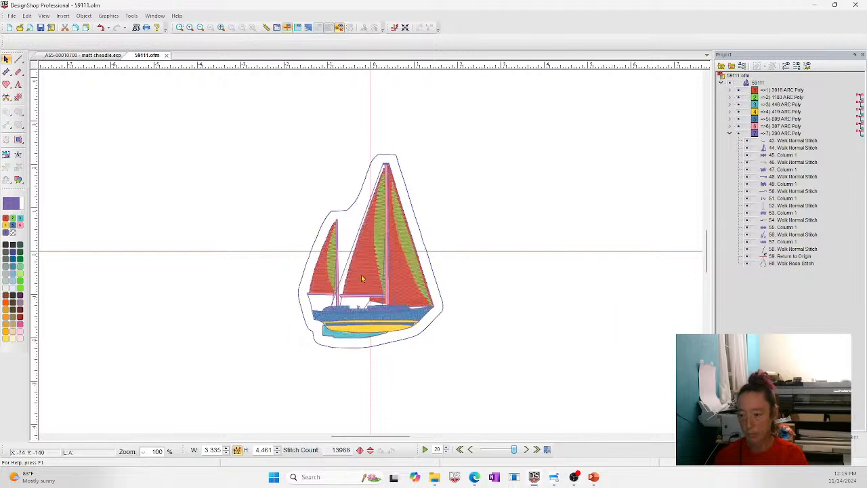
# Step: Change the sailboat border to a Decorative walk stitch with the first Faux Patch Border pattern
pyautogui.click(436, 276)
pyautogui.click(64, 42)
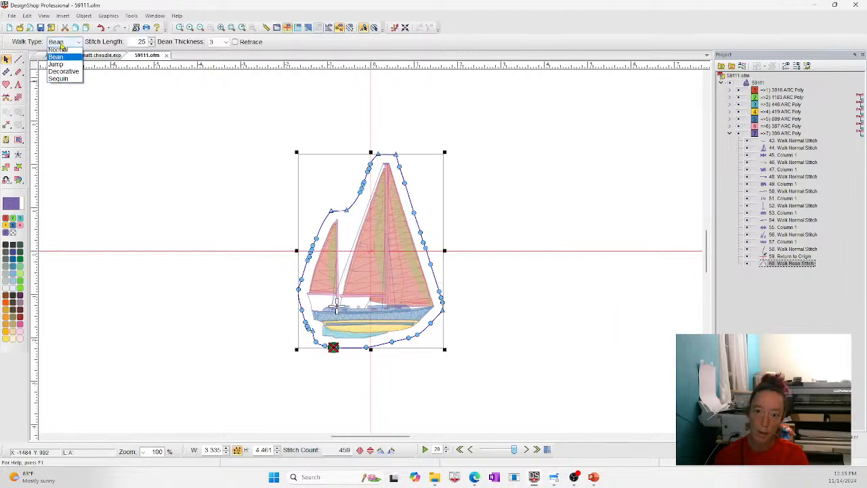
pyautogui.click(68, 73)
pyautogui.click(133, 42)
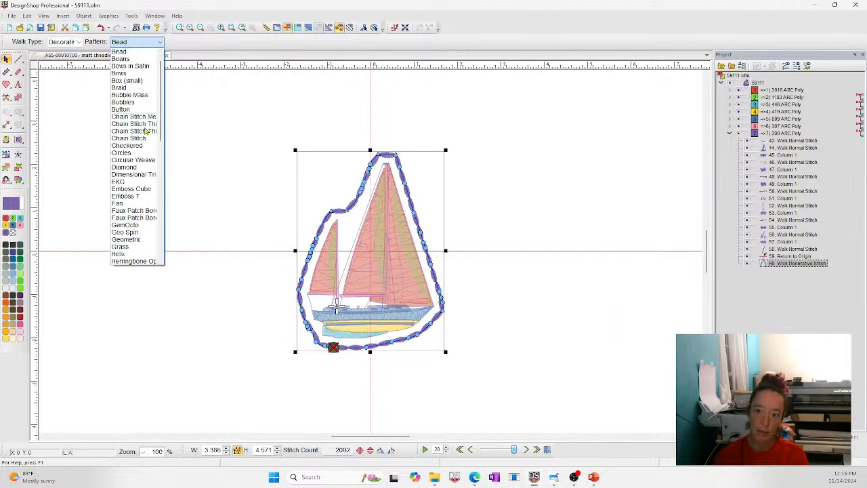
pyautogui.scroll(-4, 139, 163)
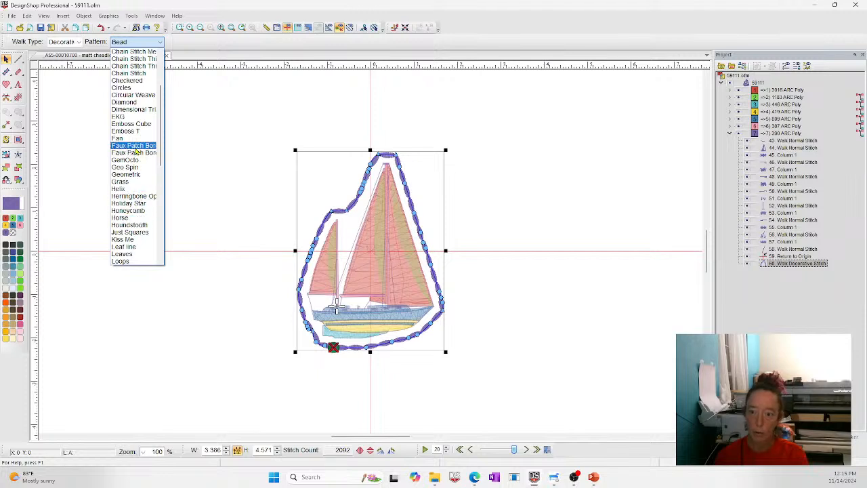
pyautogui.click(134, 146)
pyautogui.click(541, 179)
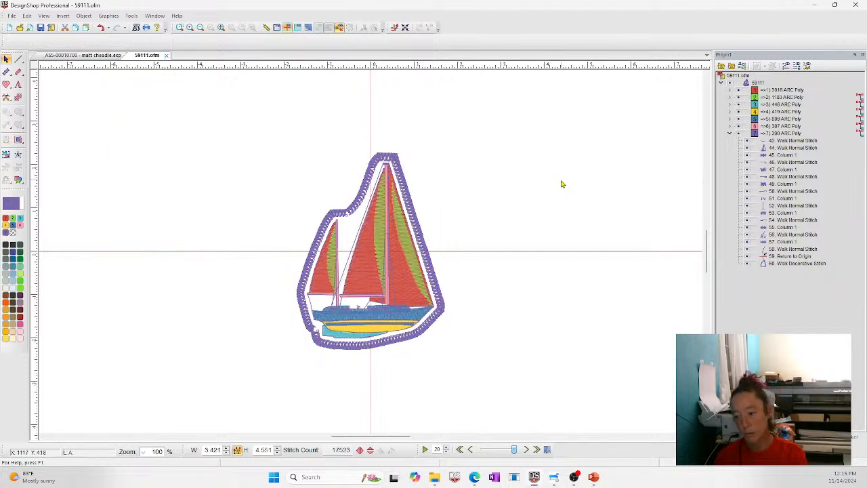
# Step: Edit the border's points to smooth the kink beside the stern and the notch between the two sails
pyautogui.click(313, 344)
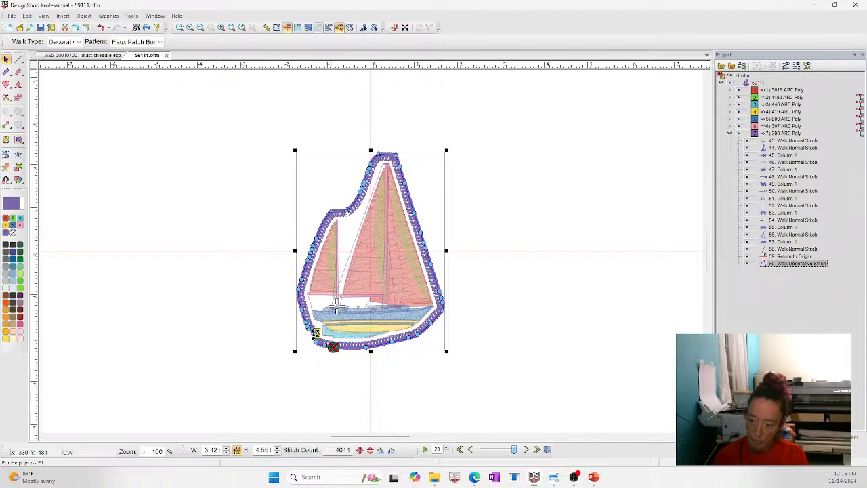
pyautogui.click(471, 236)
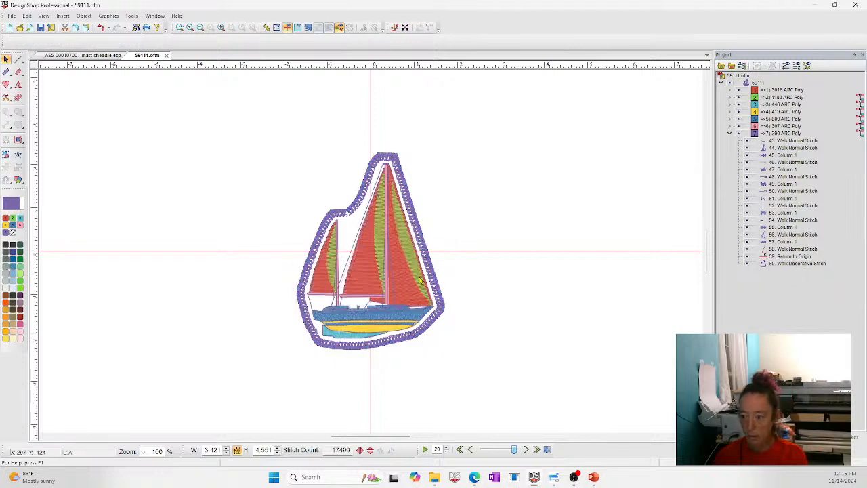
pyautogui.click(347, 216)
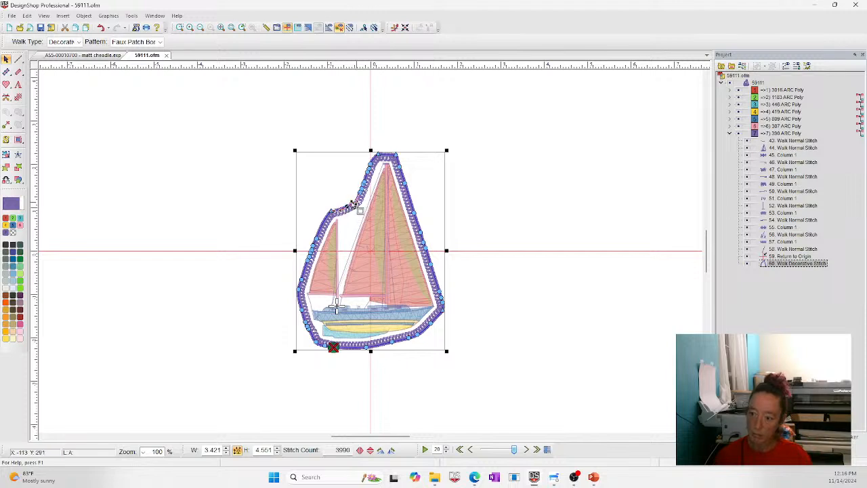
pyautogui.click(546, 210)
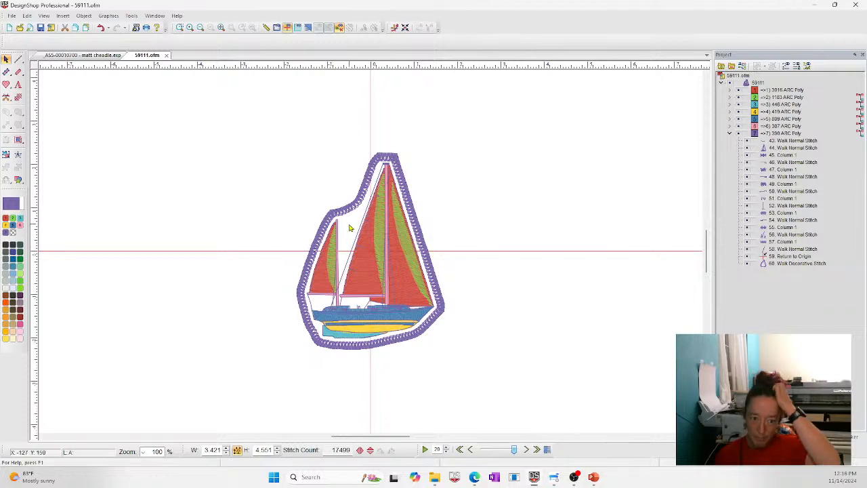
# Step: Delete the sailboat's generated border and set up a new Decorative walk element with the first Faux Patch Border pattern
pyautogui.click(425, 330)
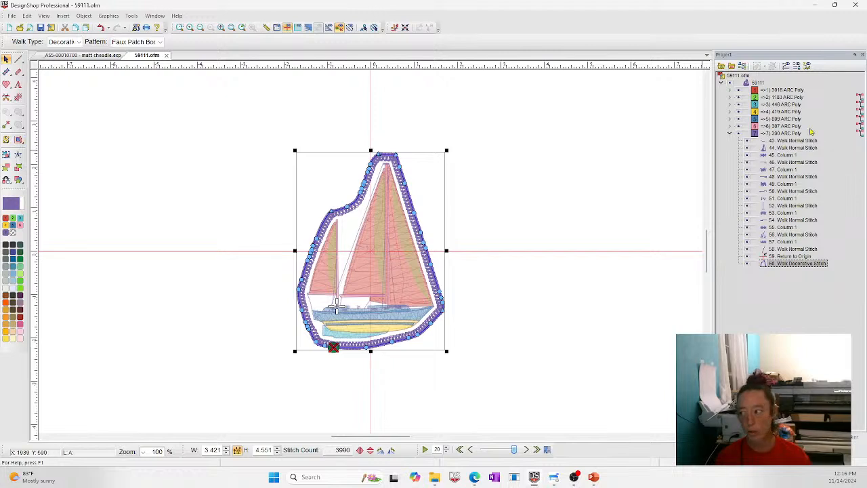
pyautogui.press('Delete')
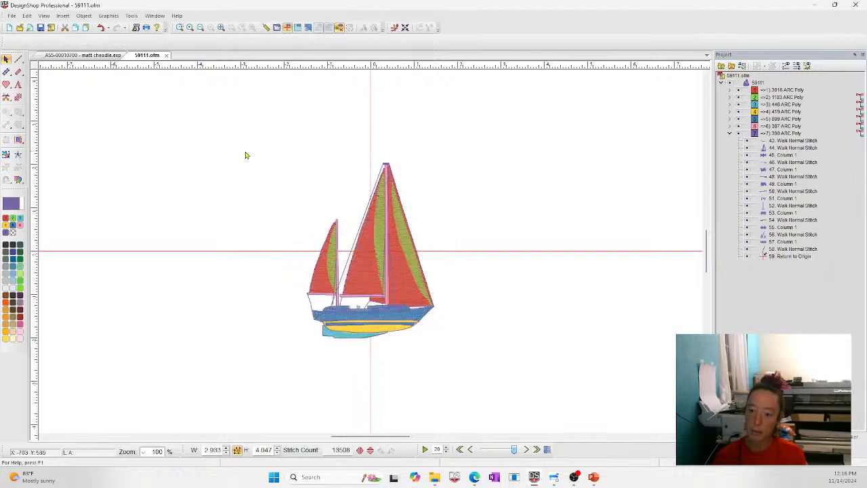
pyautogui.click(18, 60)
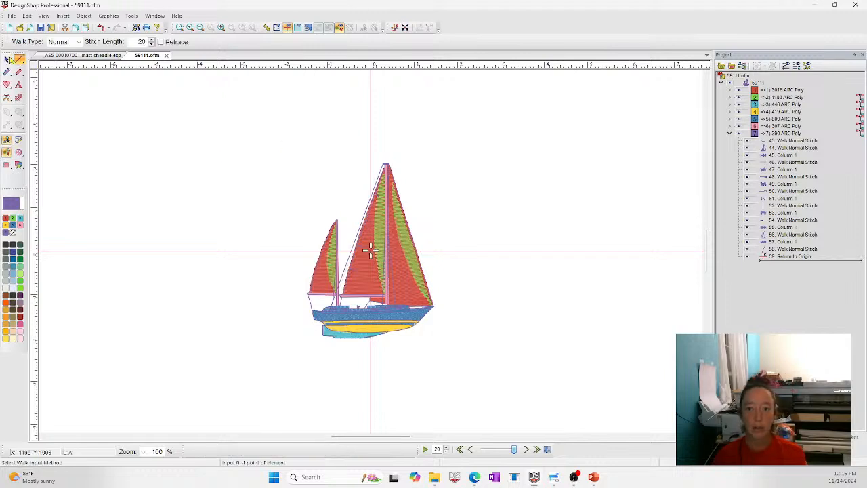
pyautogui.click(63, 41)
pyautogui.click(60, 76)
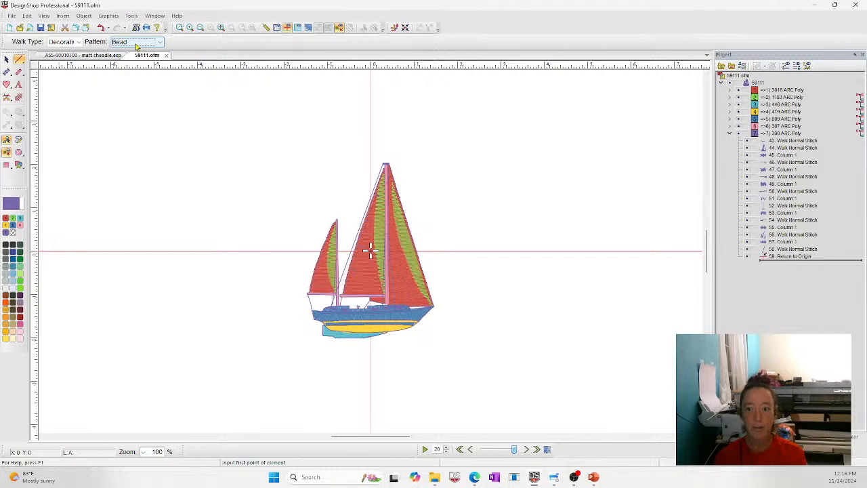
pyautogui.click(135, 43)
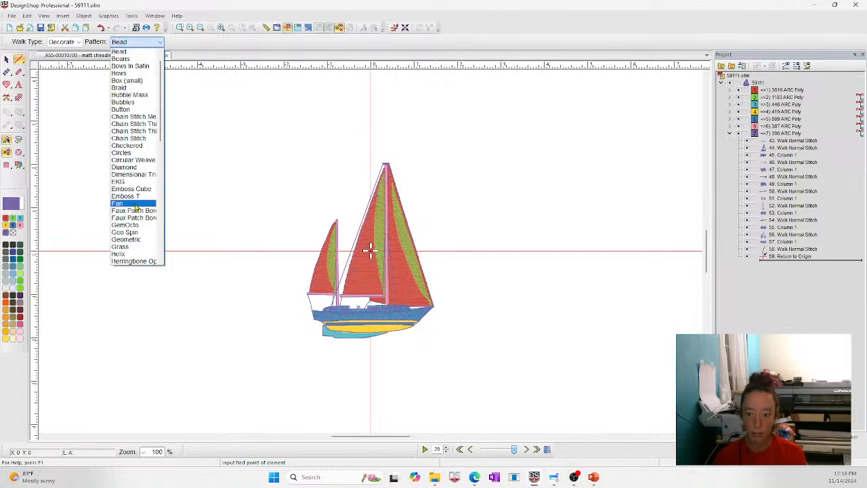
pyautogui.click(135, 210)
# Step: Draw a closed, curved faux patch border freehand around the whole sailboat with a loose margin, and select the finished border
pyautogui.click(304, 339)
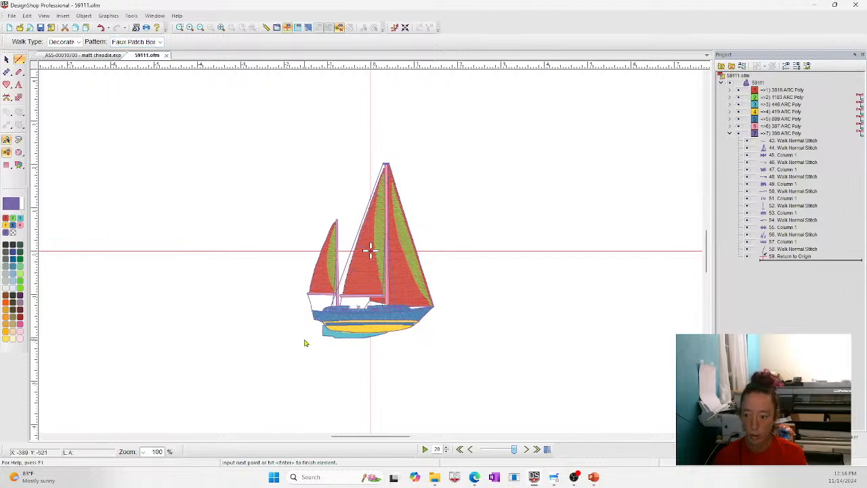
pyautogui.rightClick(289, 297)
pyautogui.rightClick(321, 208)
pyautogui.rightClick(360, 178)
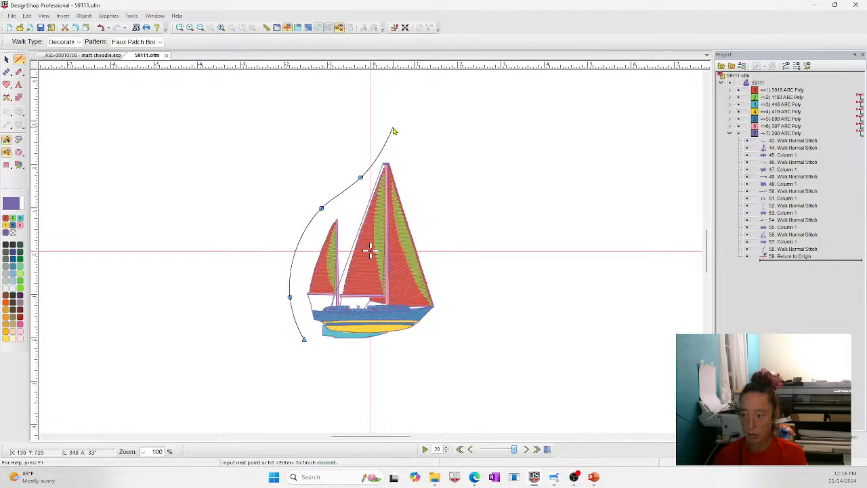
pyautogui.rightClick(382, 132)
pyautogui.rightClick(406, 127)
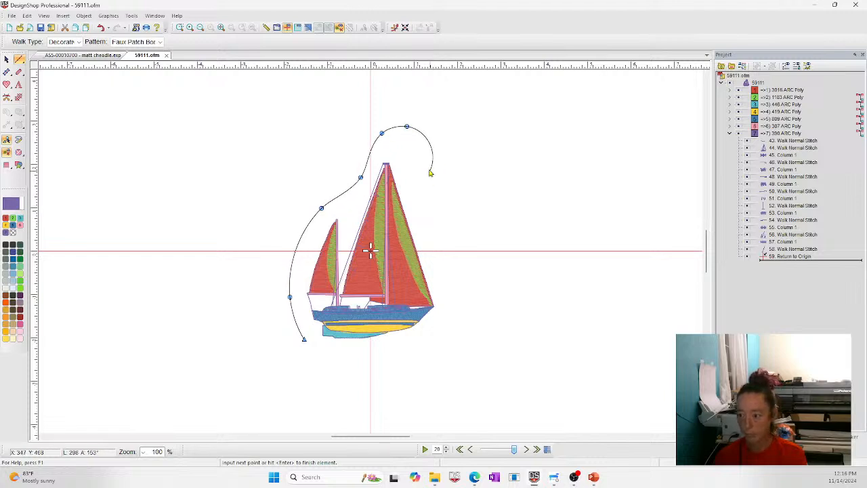
pyautogui.rightClick(420, 165)
pyautogui.rightClick(456, 265)
pyautogui.rightClick(426, 344)
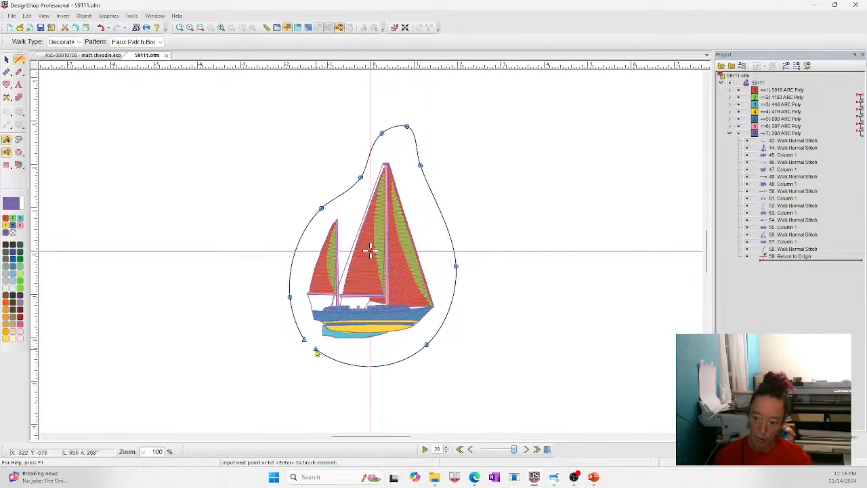
pyautogui.press('Return')
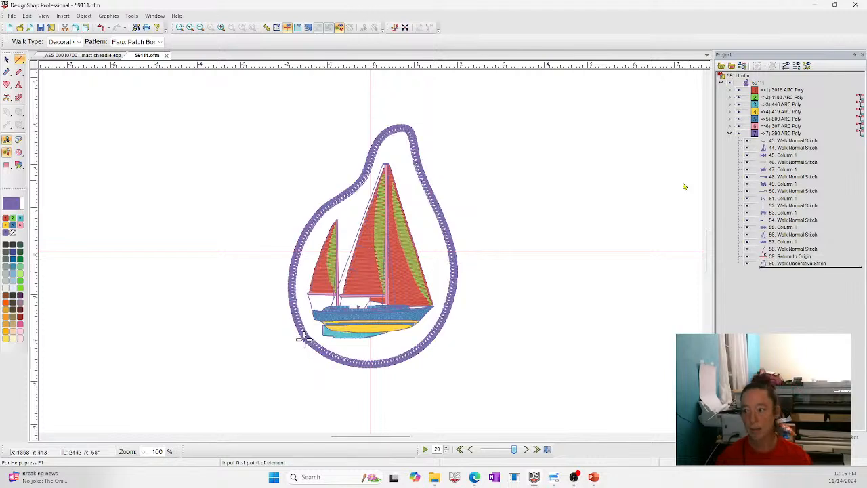
pyautogui.press('Escape')
pyautogui.click(603, 202)
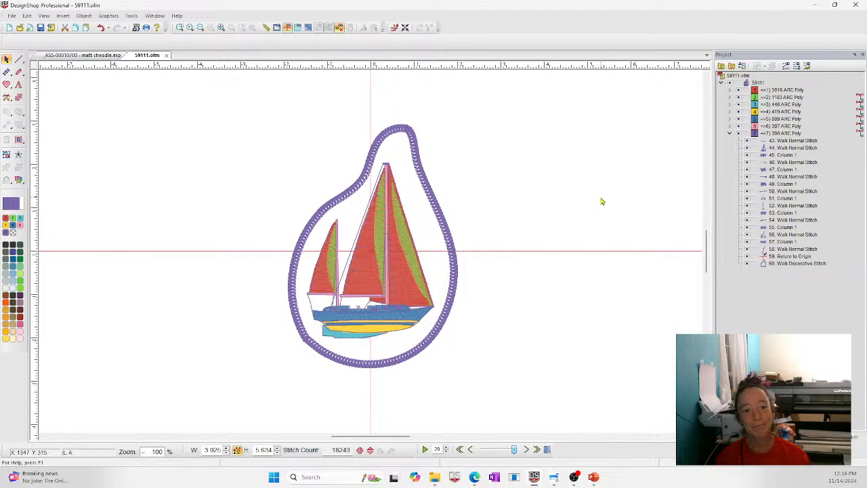
pyautogui.click(452, 245)
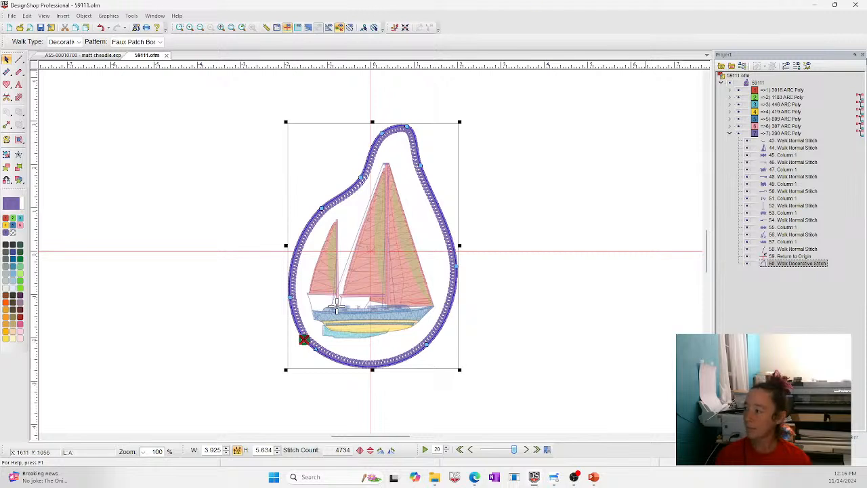
# Step: Close the sailboat design 59111.ofm and the gymnastics patch design without saving the changes to either
pyautogui.click(167, 57)
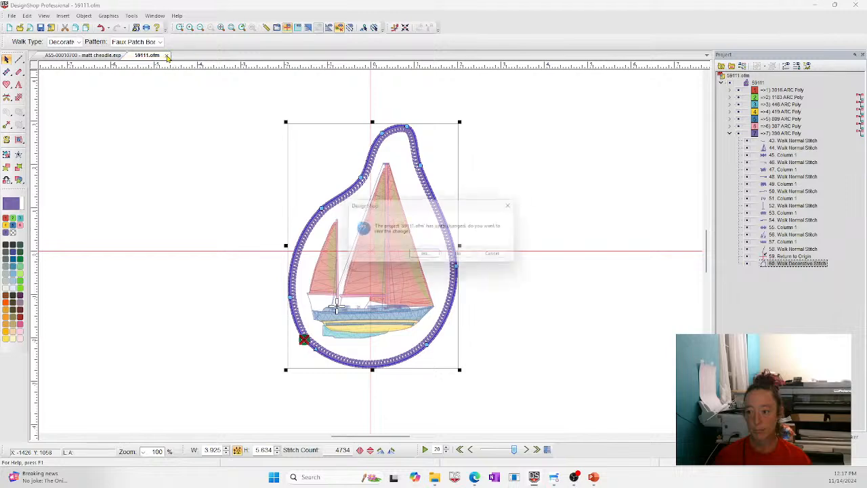
pyautogui.click(464, 256)
pyautogui.click(130, 55)
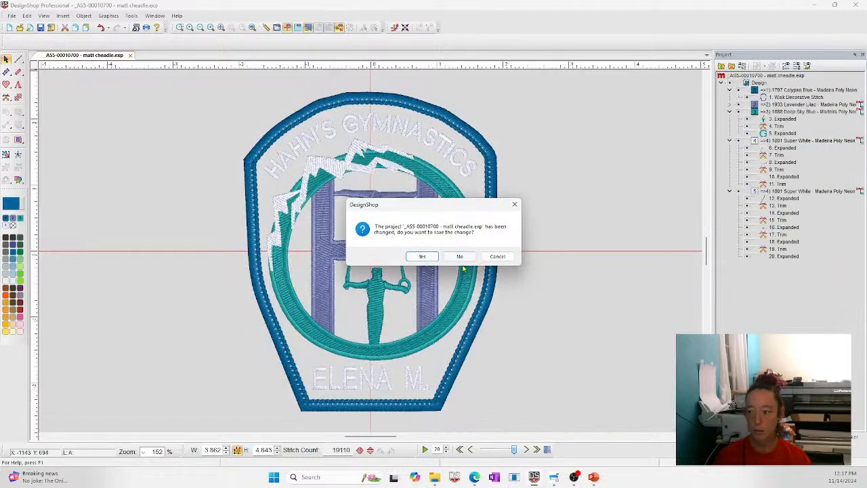
pyautogui.click(459, 255)
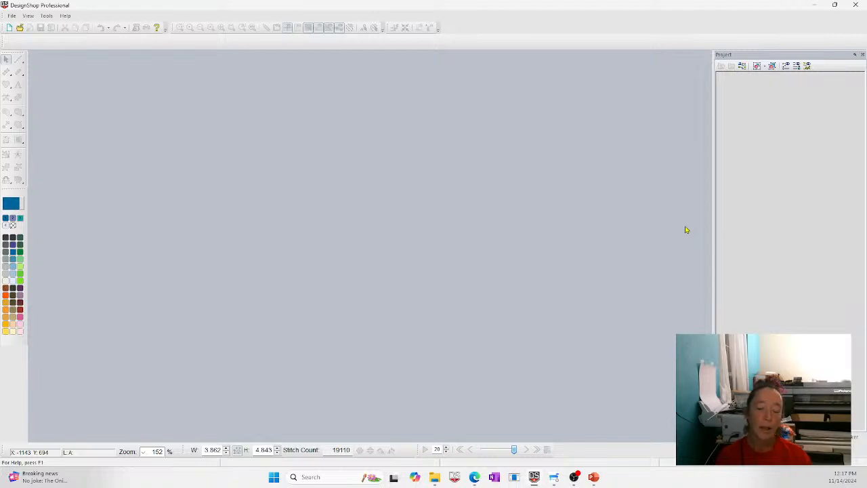
# Step: Switch to the running PowerPoint slide show and return to its title slide
pyautogui.moveTo(594, 477)
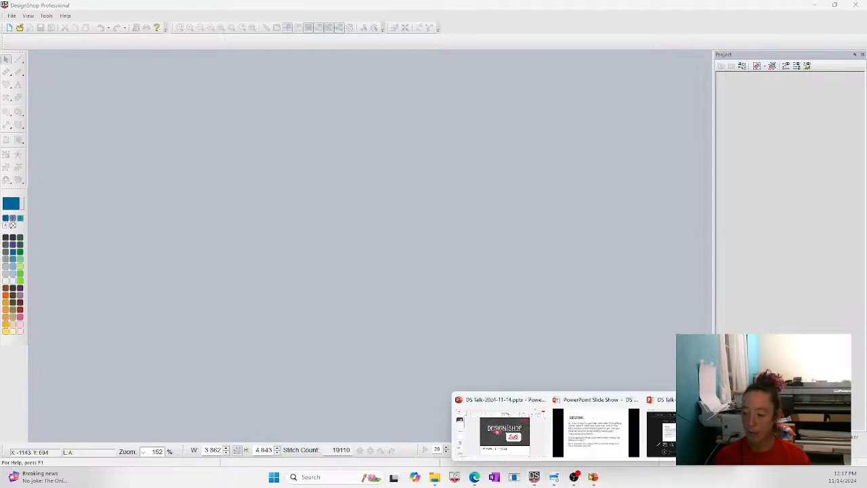
pyautogui.click(616, 431)
pyautogui.press('Home')
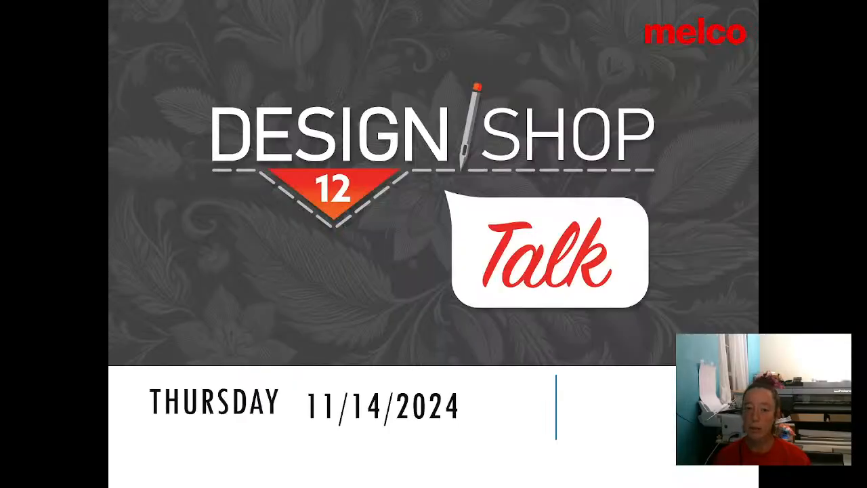